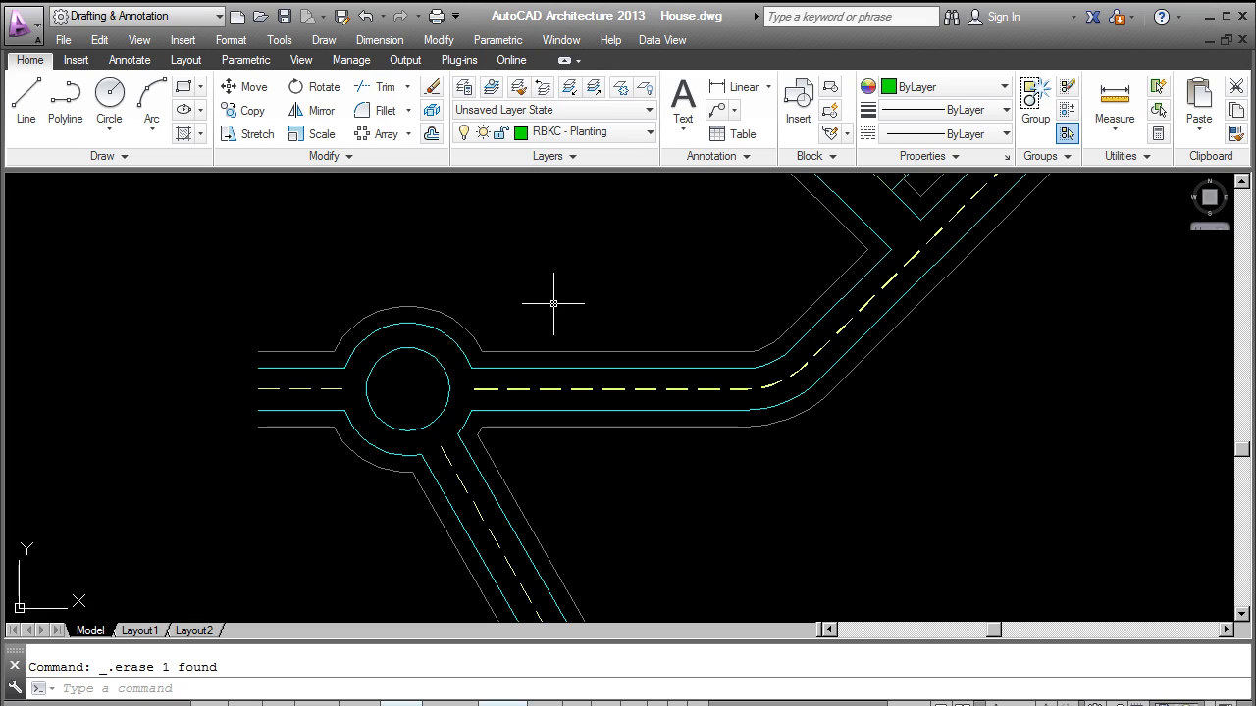
Step: Look through the array types, picking Polar, then close the list without starting an array
{"action": "left_click", "coordinate": [410, 135]}
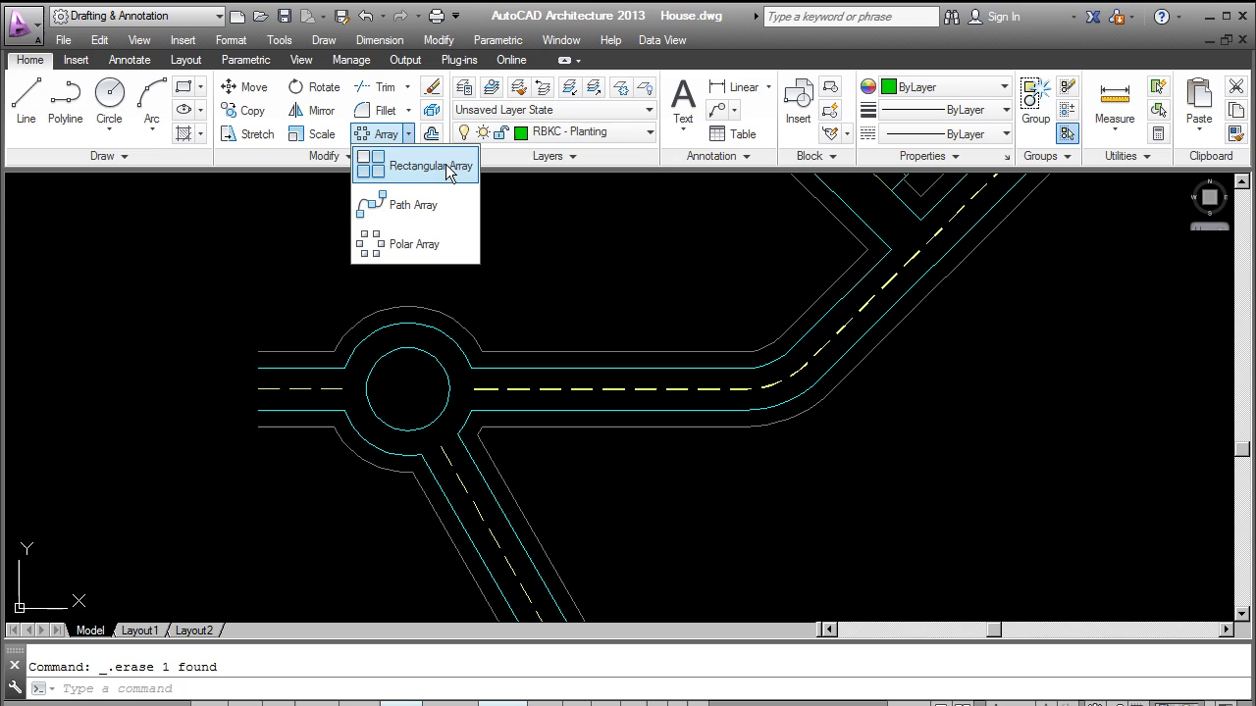
{"action": "left_click", "coordinate": [451, 243]}
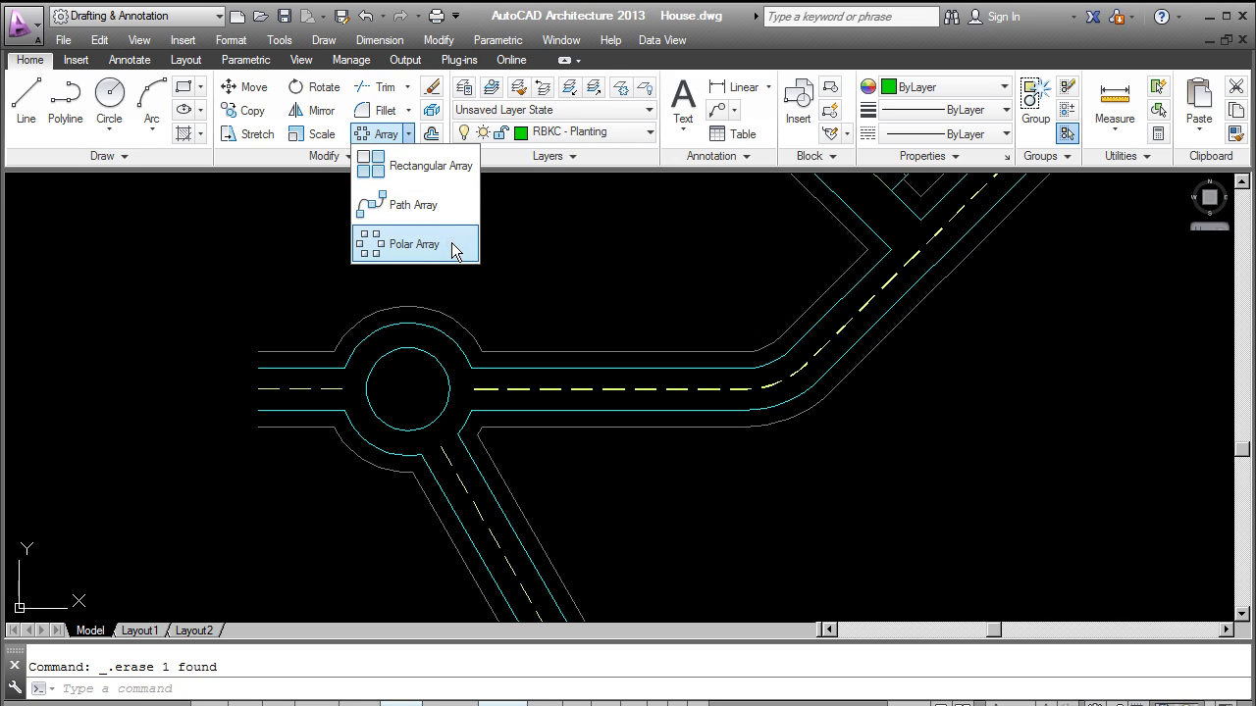
{"action": "left_click", "coordinate": [517, 231]}
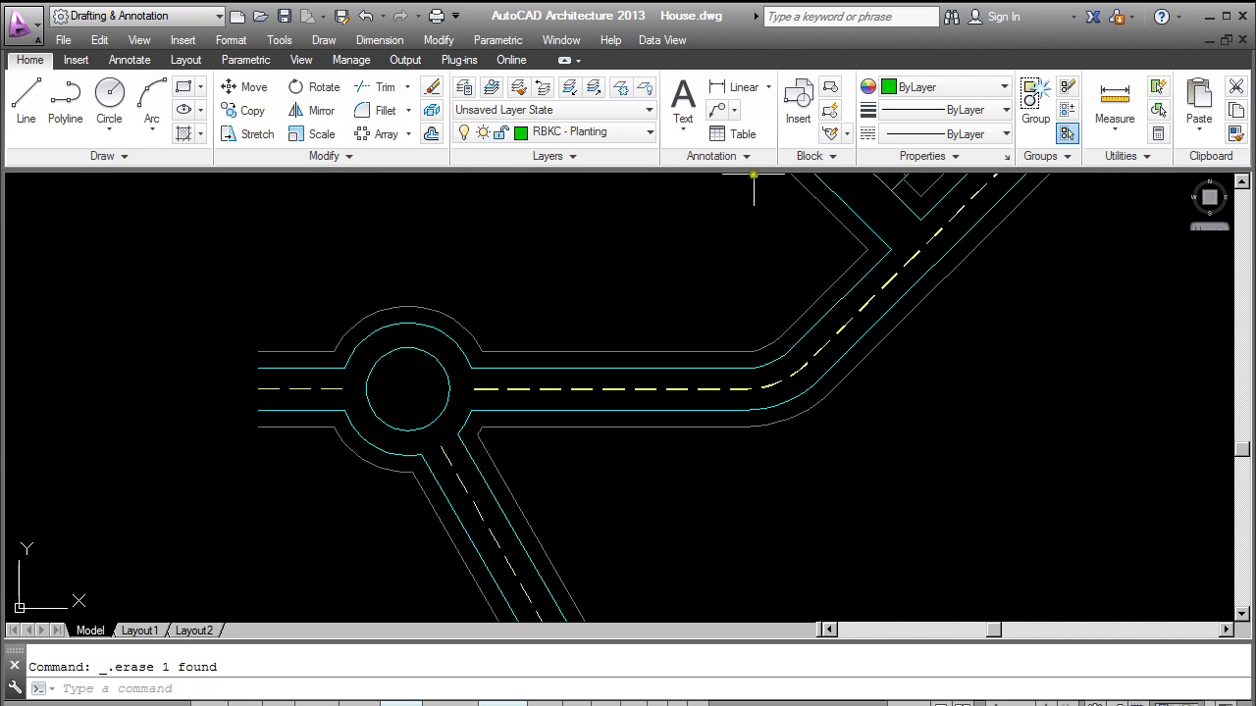
Step: Insert a tree_plan_02 block inside the roundabout's central island
{"action": "left_click", "coordinate": [793, 108]}
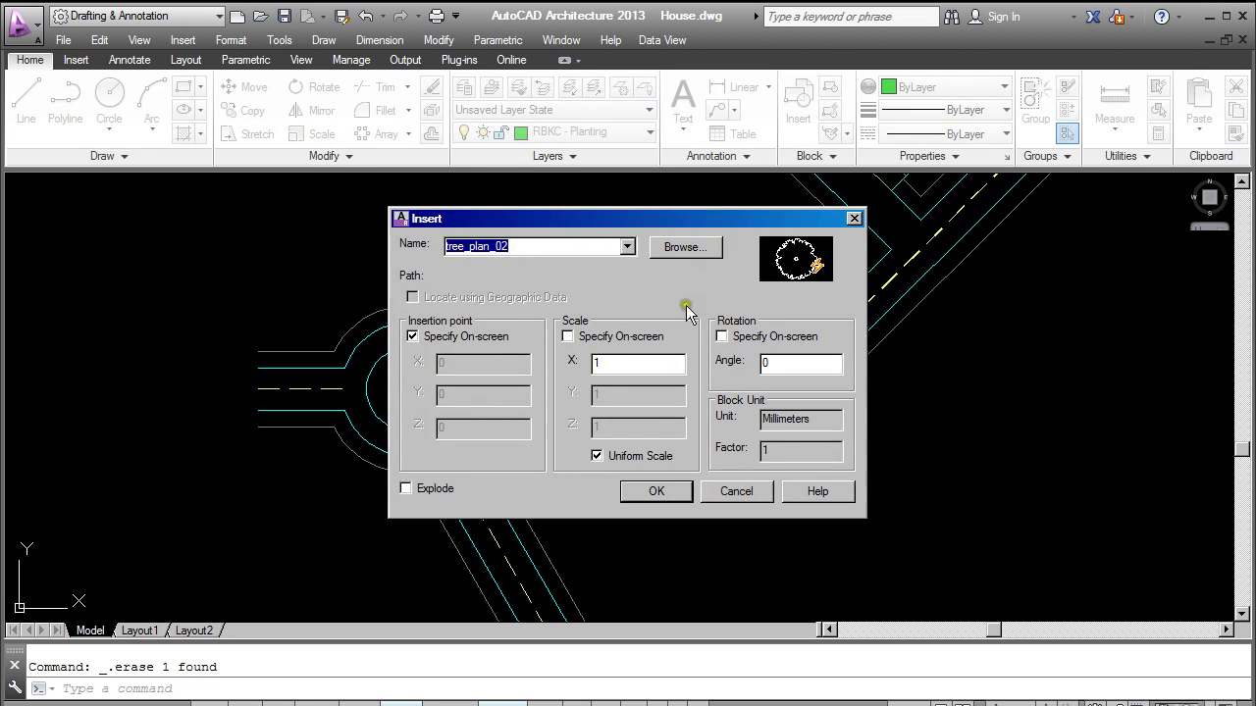
{"action": "left_click", "coordinate": [655, 492]}
{"action": "scroll", "coordinate": [414, 385], "scroll_direction": "up", "scroll_amount": 3}
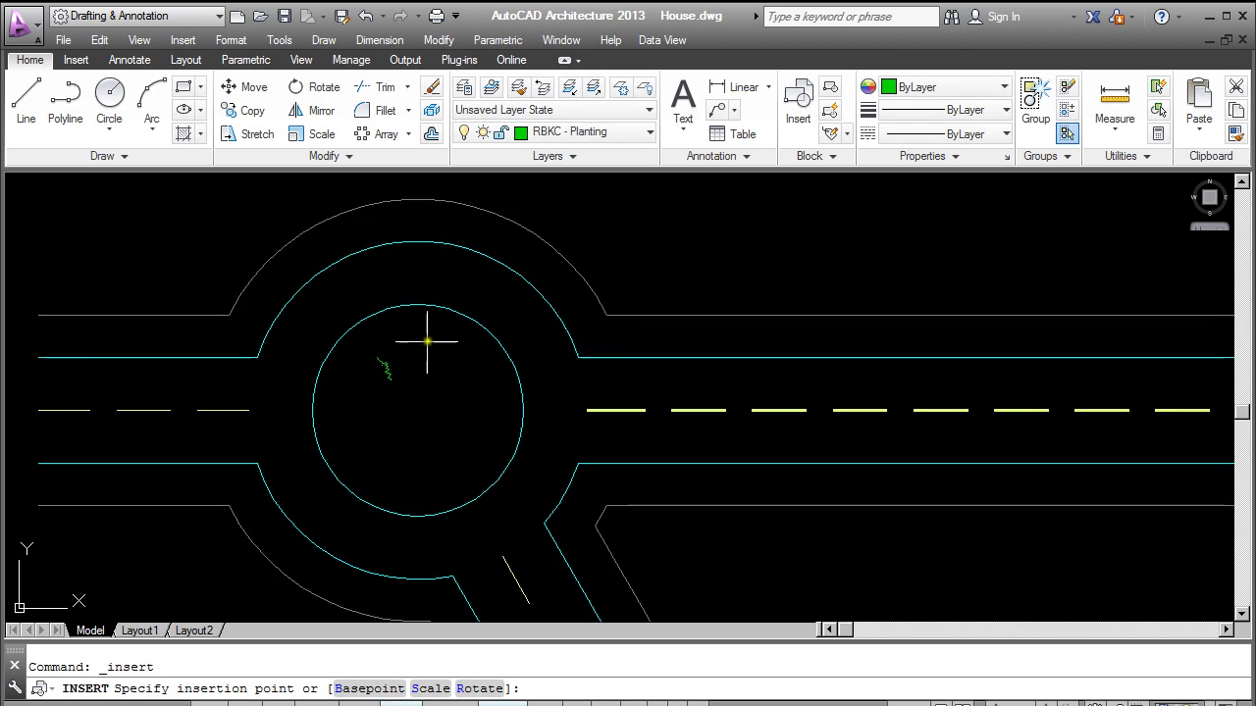
{"action": "left_click", "coordinate": [417, 353]}
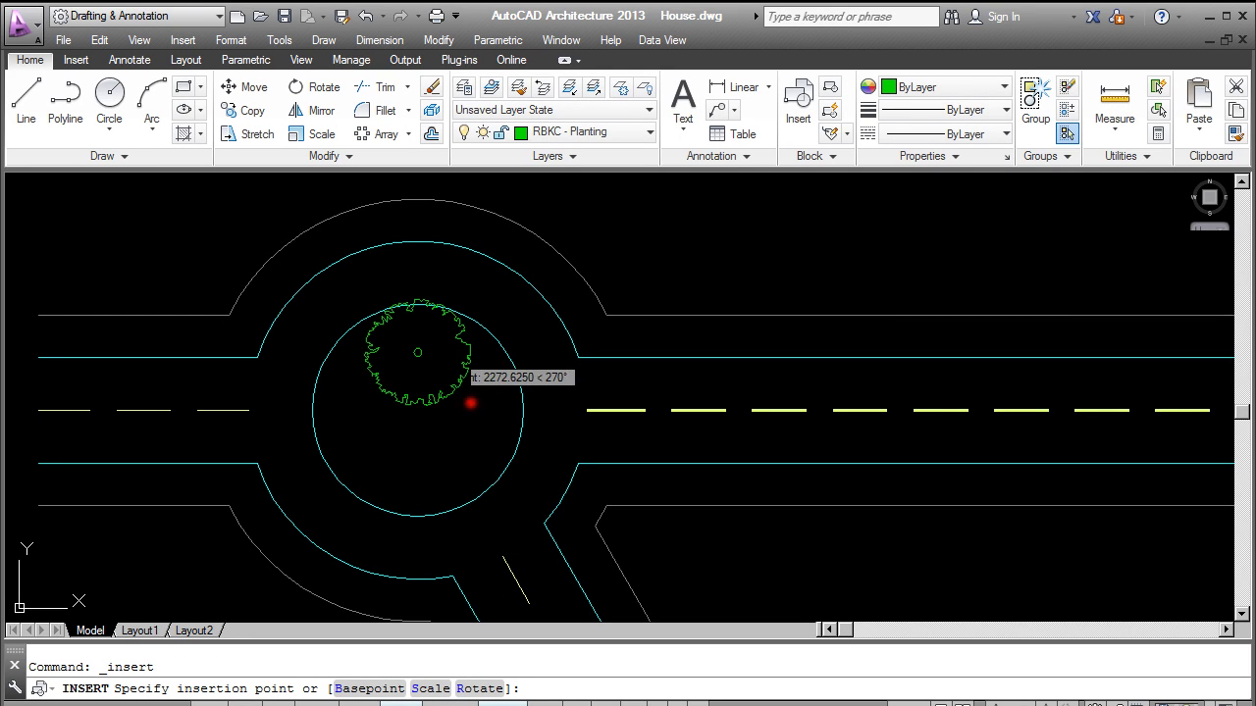
Step: Shrink the tree canopy to a smaller size with its grip
{"action": "left_click", "coordinate": [464, 373]}
{"action": "scroll", "coordinate": [470, 349], "scroll_direction": "up", "scroll_amount": 4}
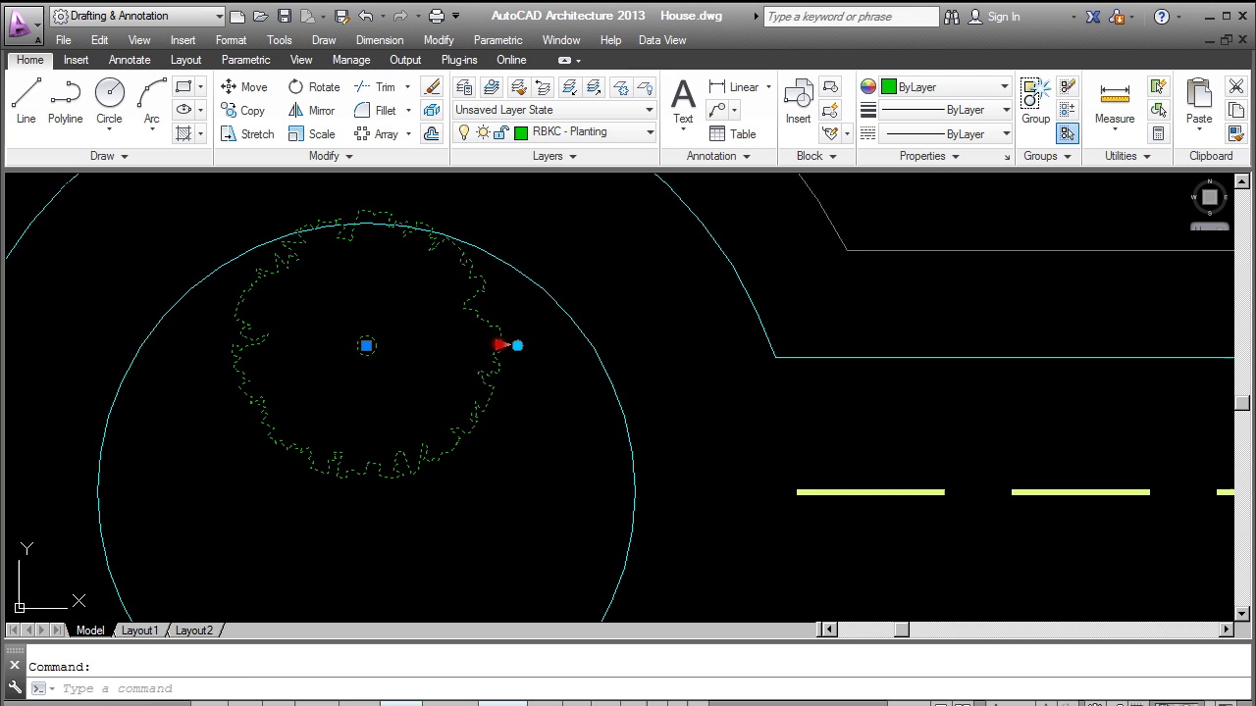
{"action": "left_click", "coordinate": [500, 346]}
{"action": "left_click", "coordinate": [433, 345]}
{"action": "scroll", "coordinate": [433, 343], "scroll_direction": "down", "scroll_amount": 3}
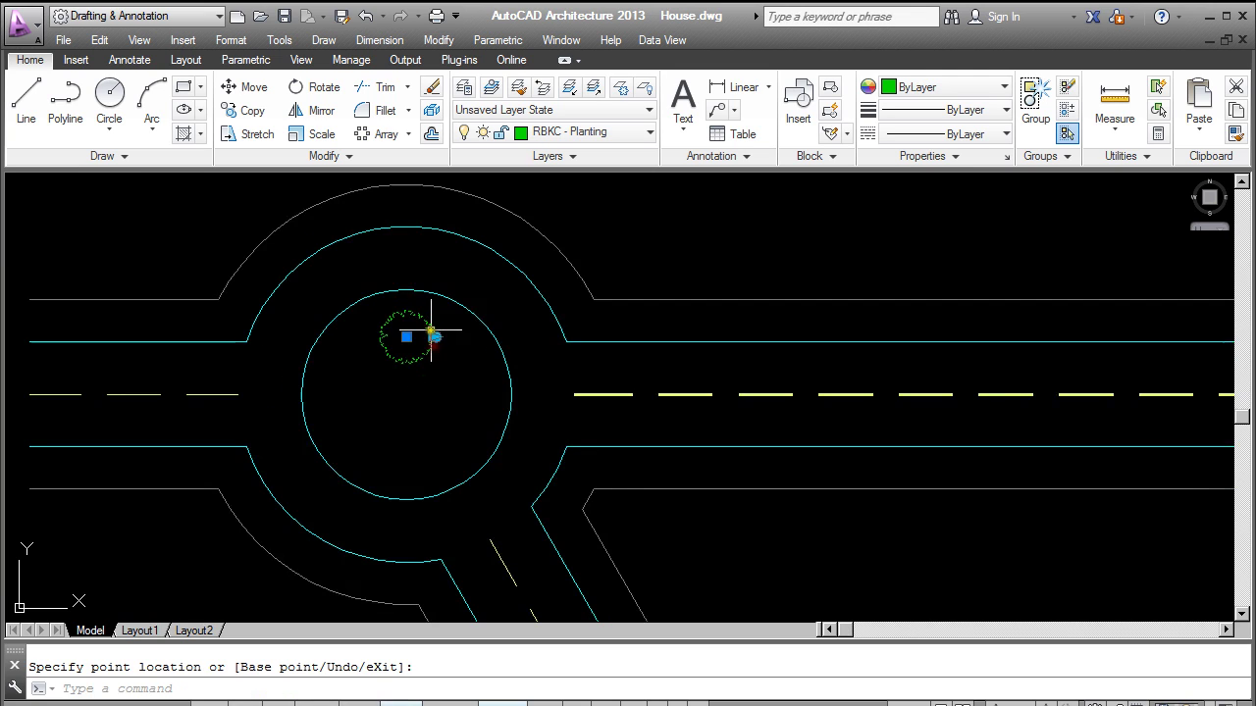
Step: Move the tree near the island's top edge, using the roundabout centre as base point
{"action": "left_click", "coordinate": [257, 90]}
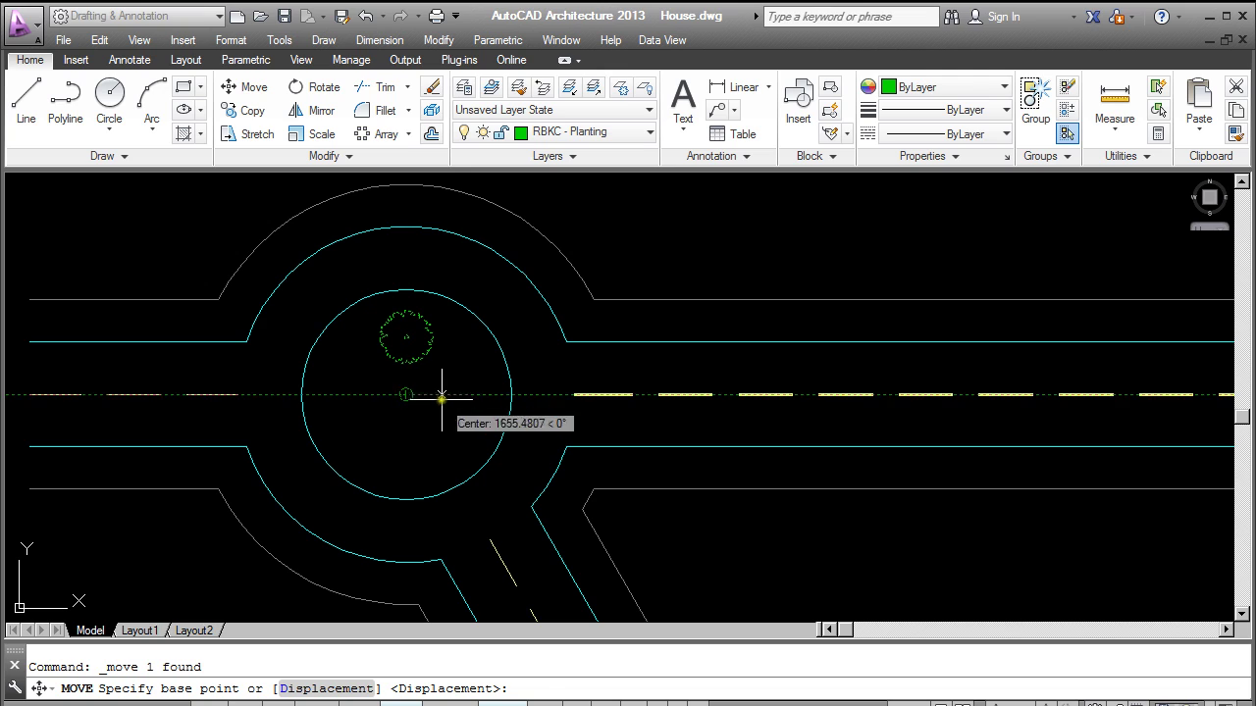
{"action": "left_click", "coordinate": [441, 397]}
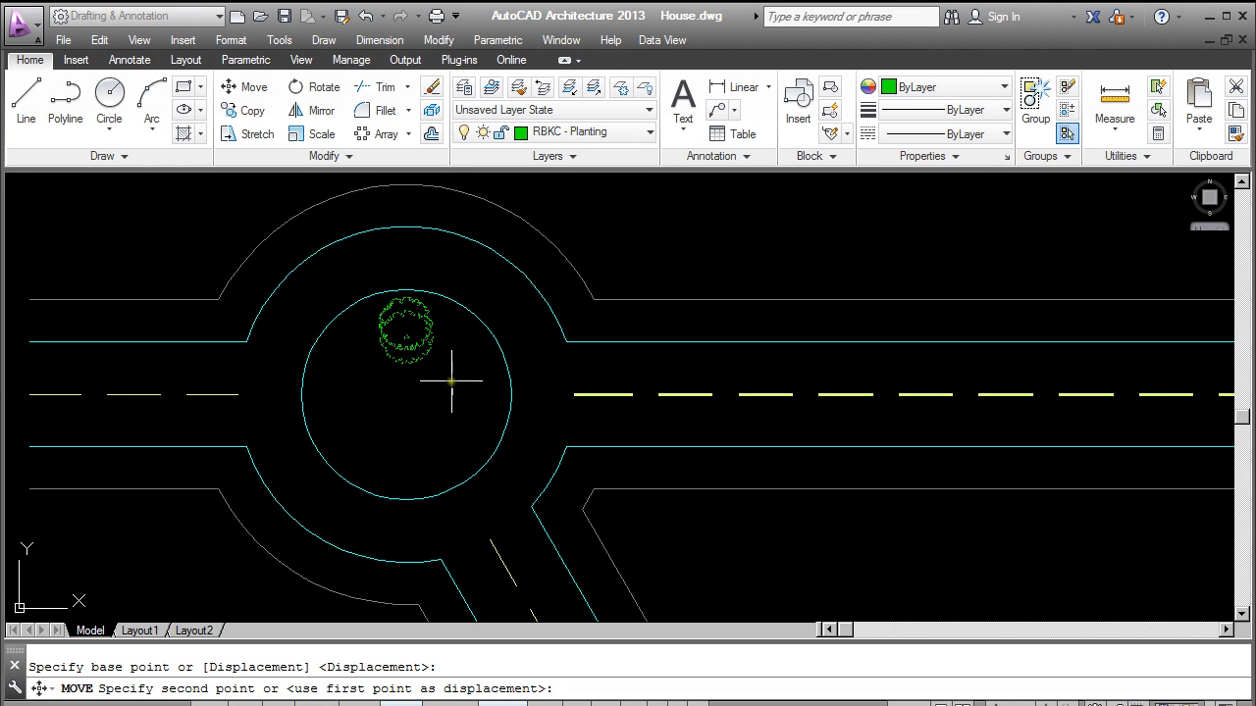
{"action": "left_click", "coordinate": [451, 380]}
{"action": "middle_click_drag", "start_coordinate": [426, 439], "coordinate": [423, 427]}
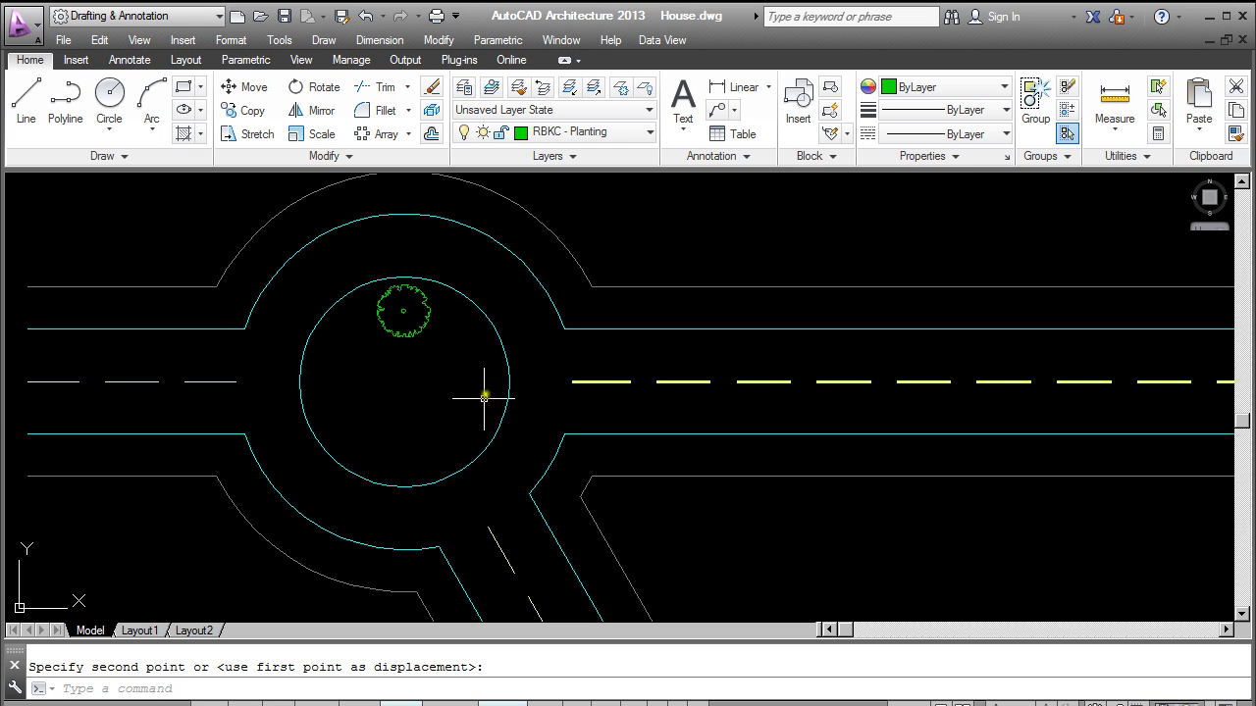
{"action": "middle_click_drag", "start_coordinate": [337, 383], "coordinate": [370, 401]}
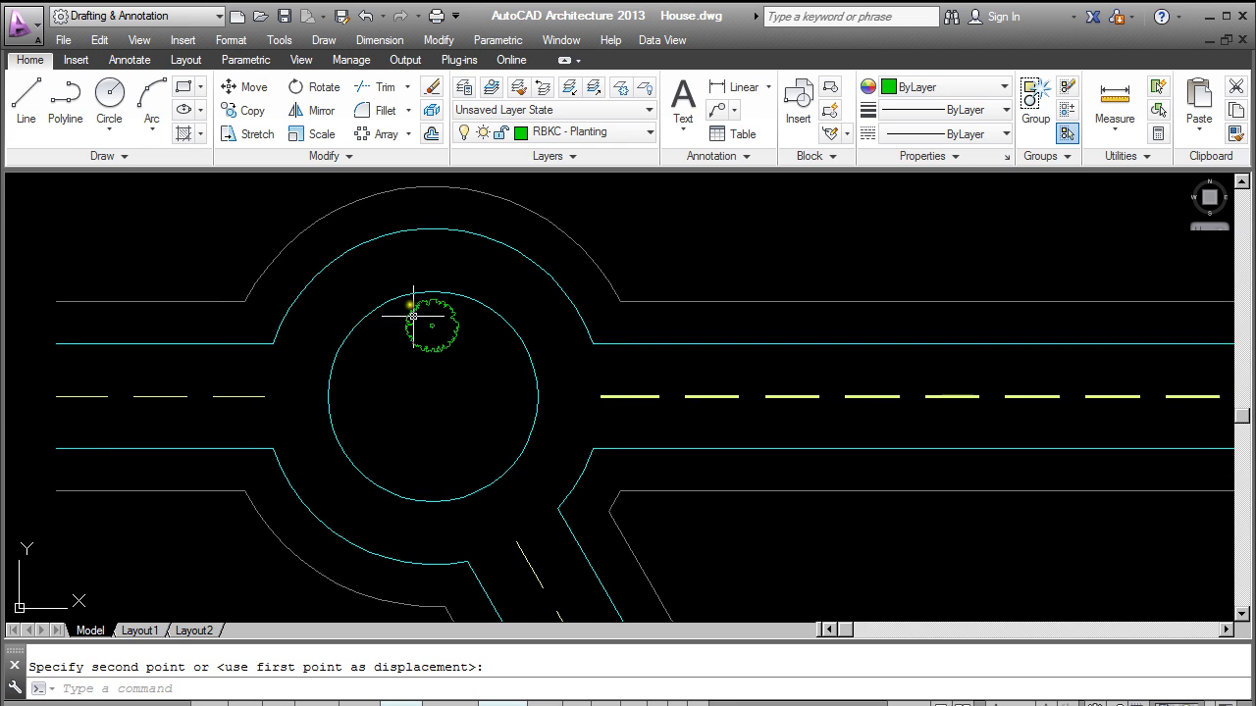
Step: Polar-array the tree around the roundabout centre with 7 items
{"action": "left_click", "coordinate": [380, 137]}
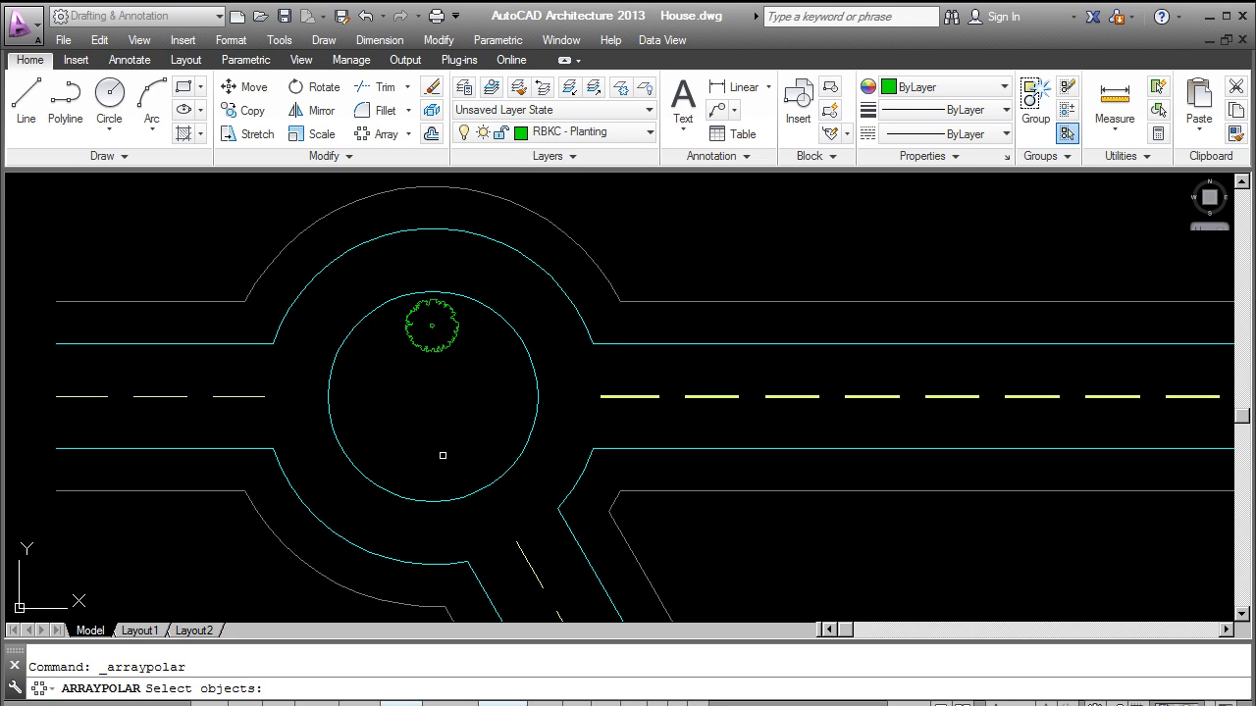
{"action": "left_click", "coordinate": [440, 349]}
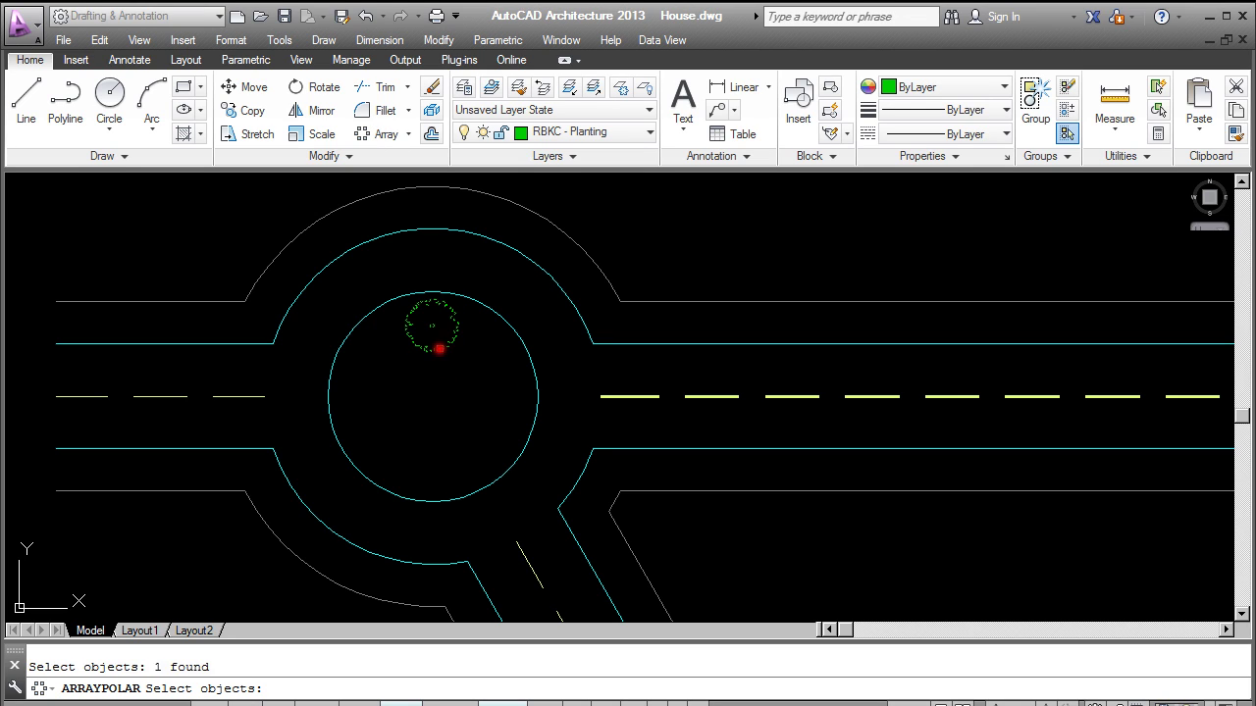
{"action": "key", "text": "Return"}
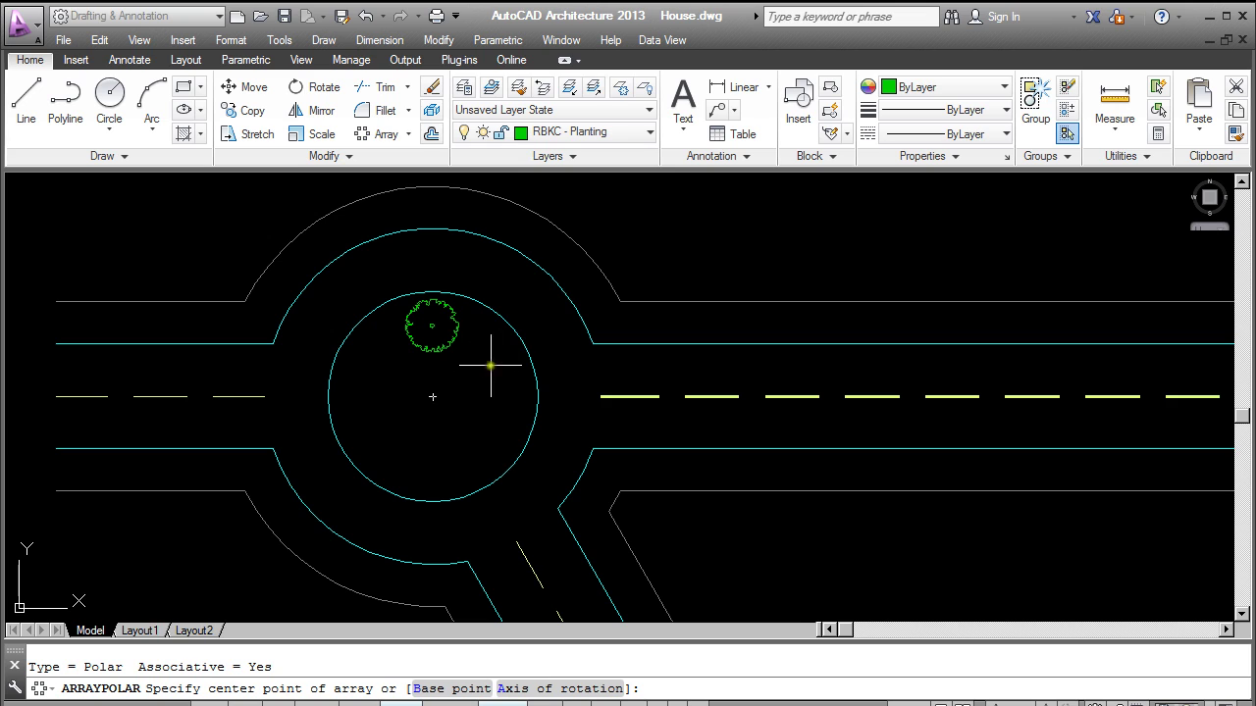
{"action": "left_click", "coordinate": [433, 396]}
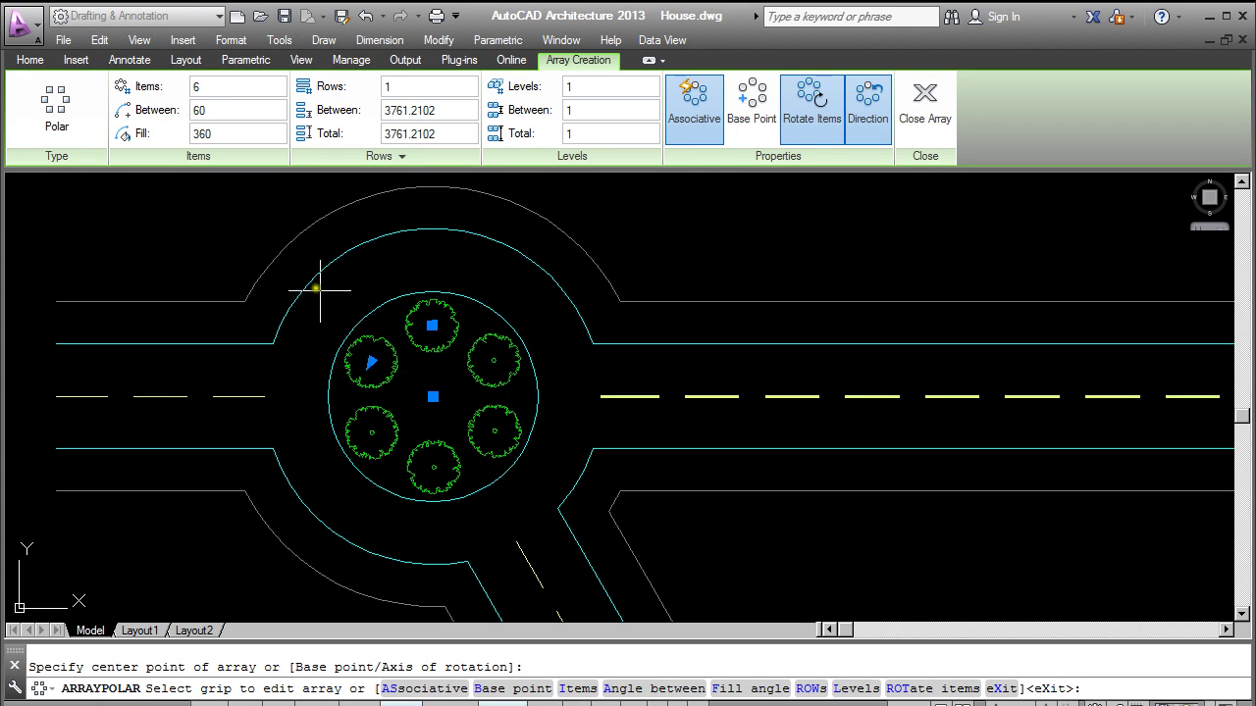
{"action": "left_click", "coordinate": [210, 86]}
{"action": "key", "text": "Return"}
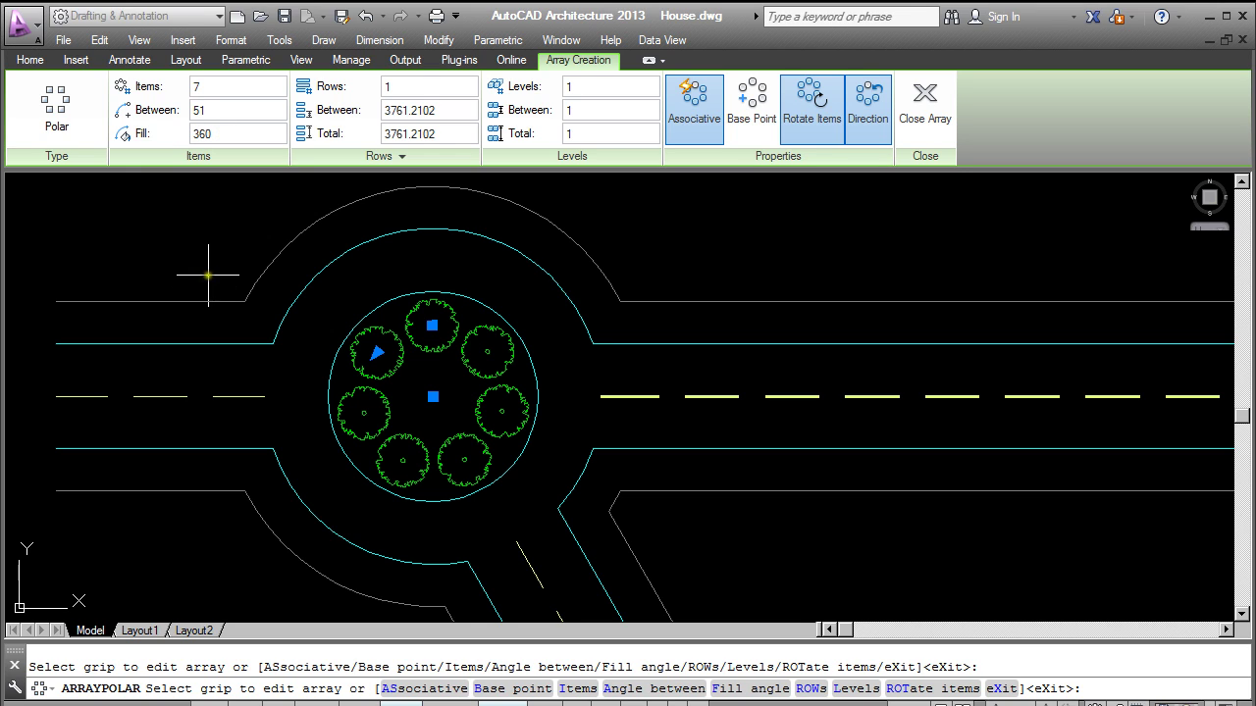
{"action": "key", "text": "Escape"}
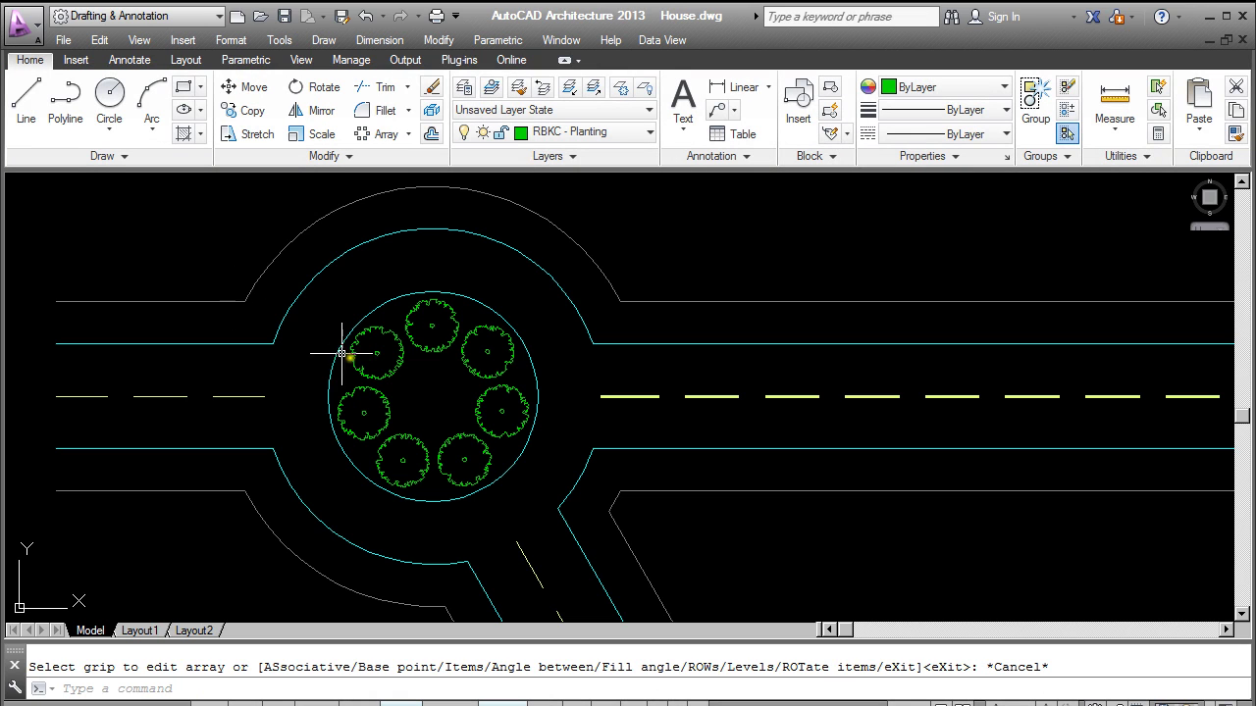
Step: Edit the tree polar array, raising its item count from 7 to 8, 45° apart
{"action": "left_click", "coordinate": [430, 349]}
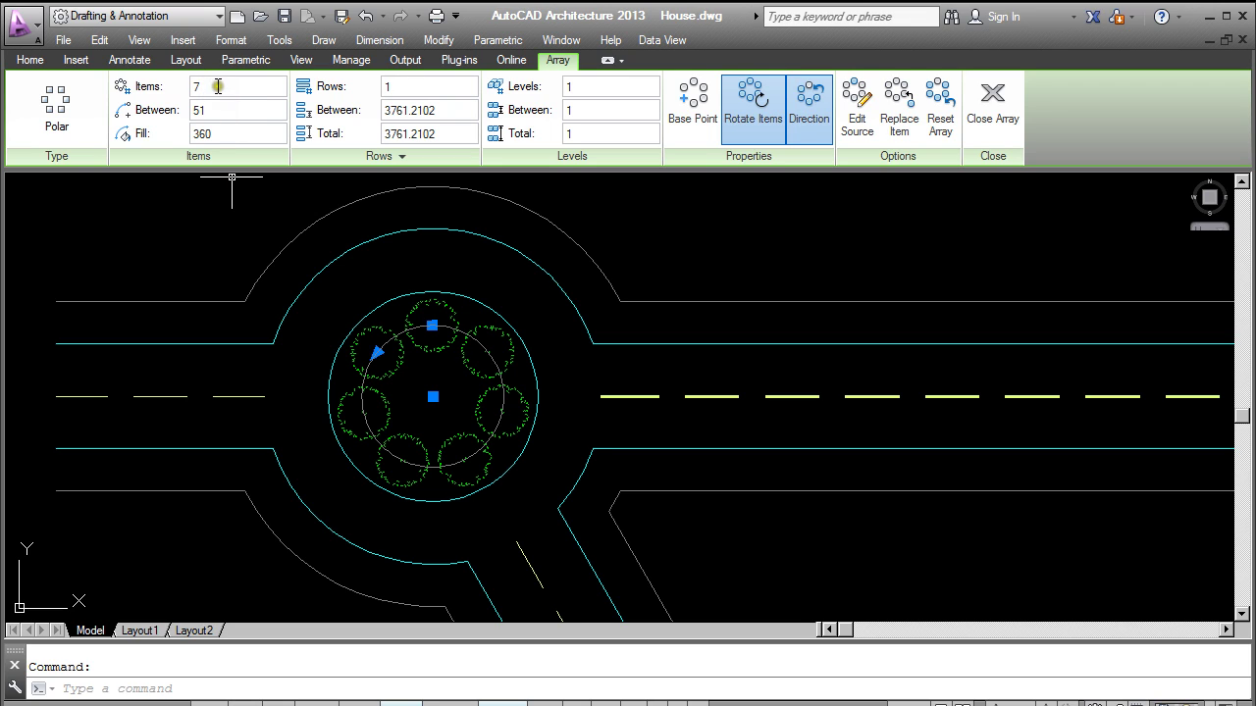
{"action": "left_click_drag", "start_coordinate": [217, 86], "coordinate": [149, 98]}
{"action": "key", "text": "Return"}
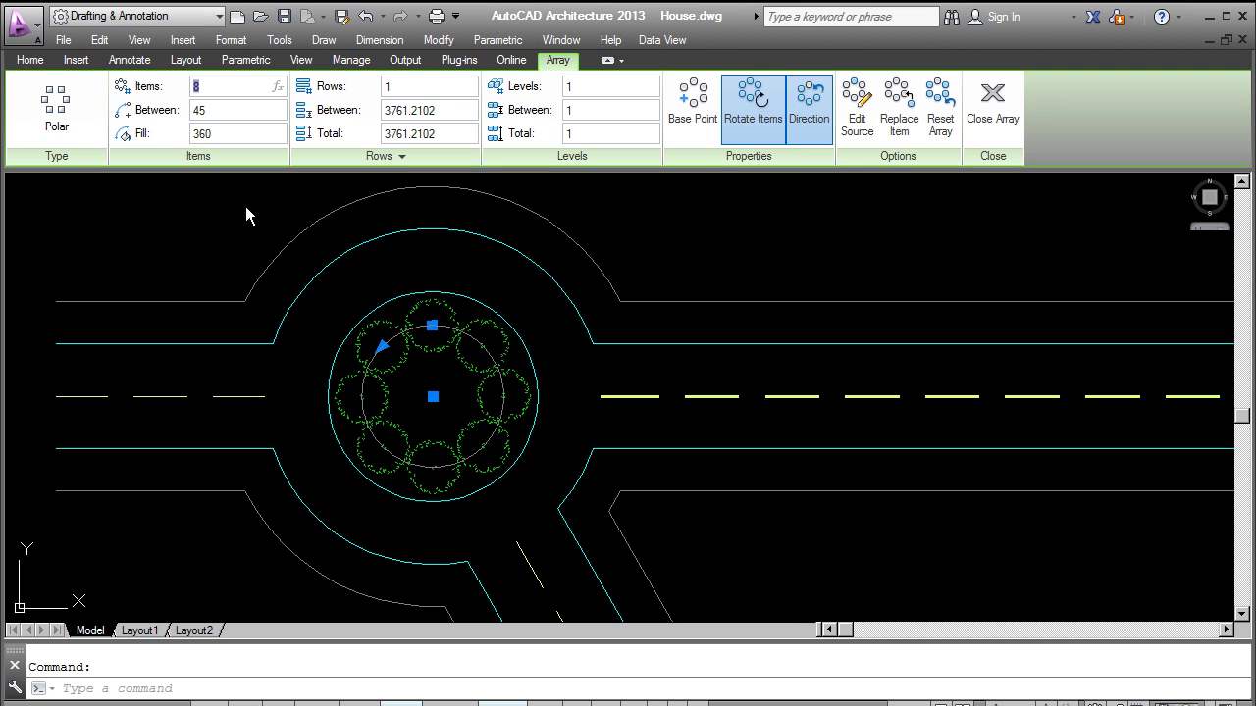
{"action": "key", "text": "Escape"}
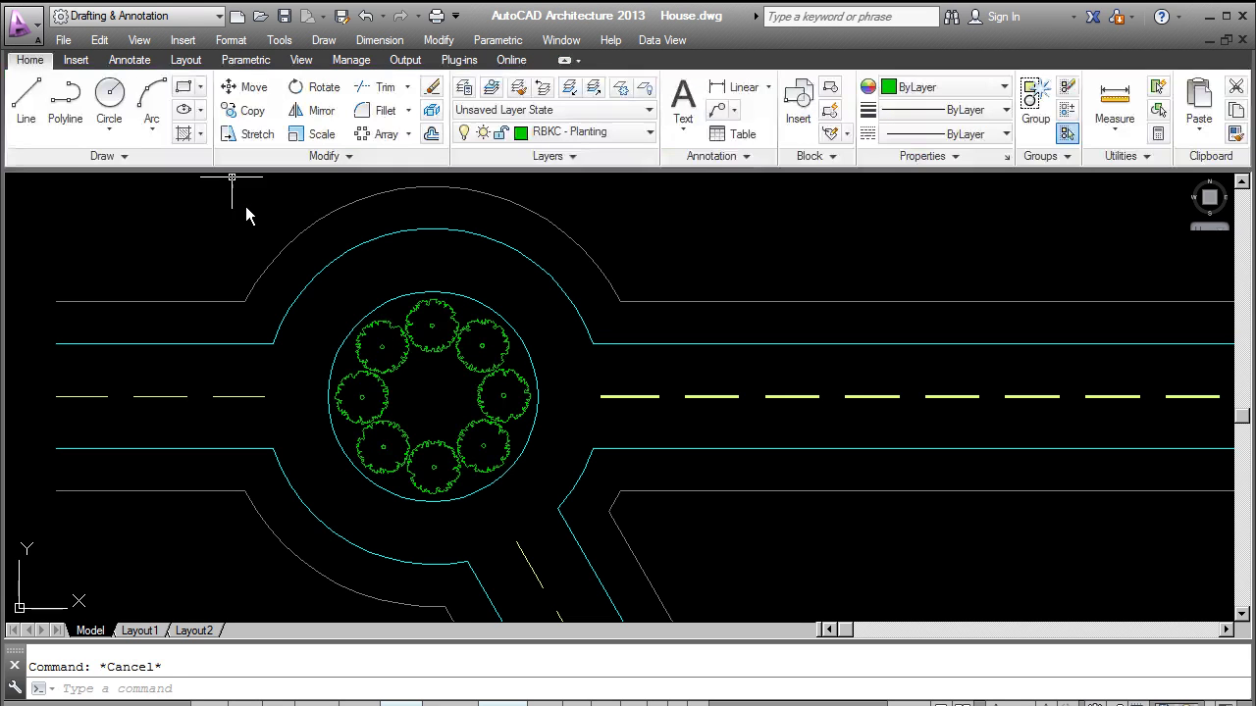
{"action": "left_click", "coordinate": [428, 350]}
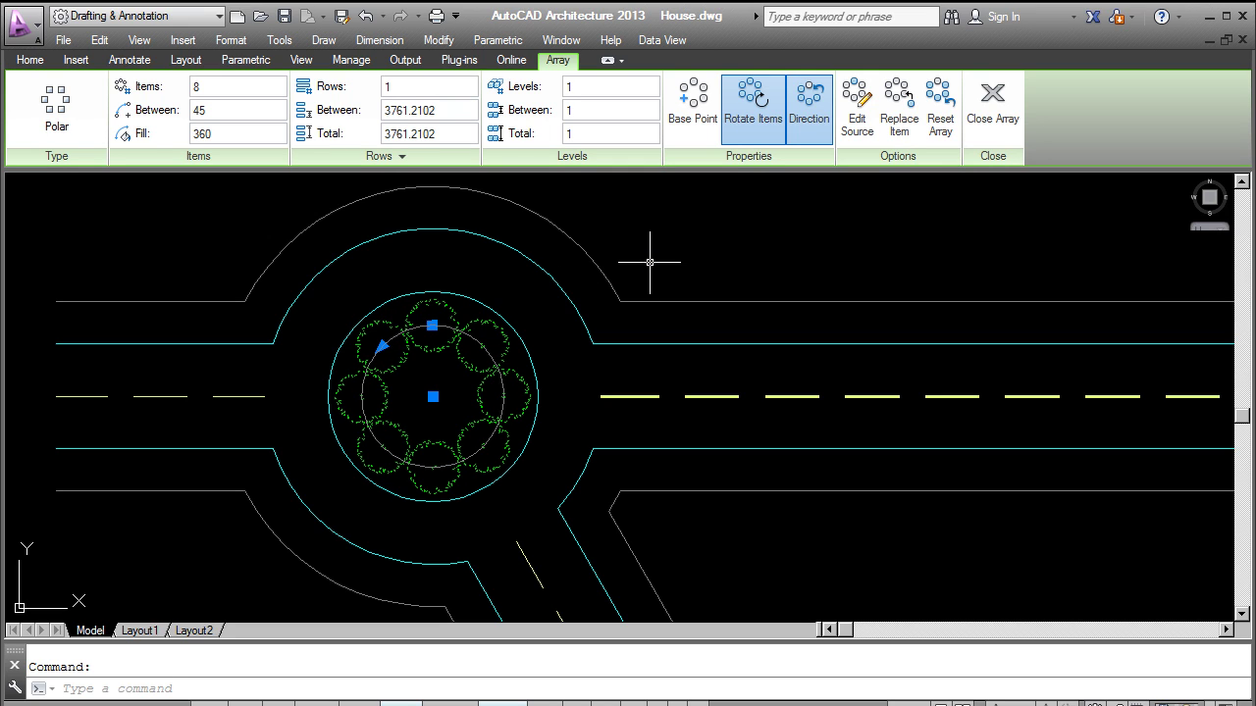
{"action": "key", "text": "Escape"}
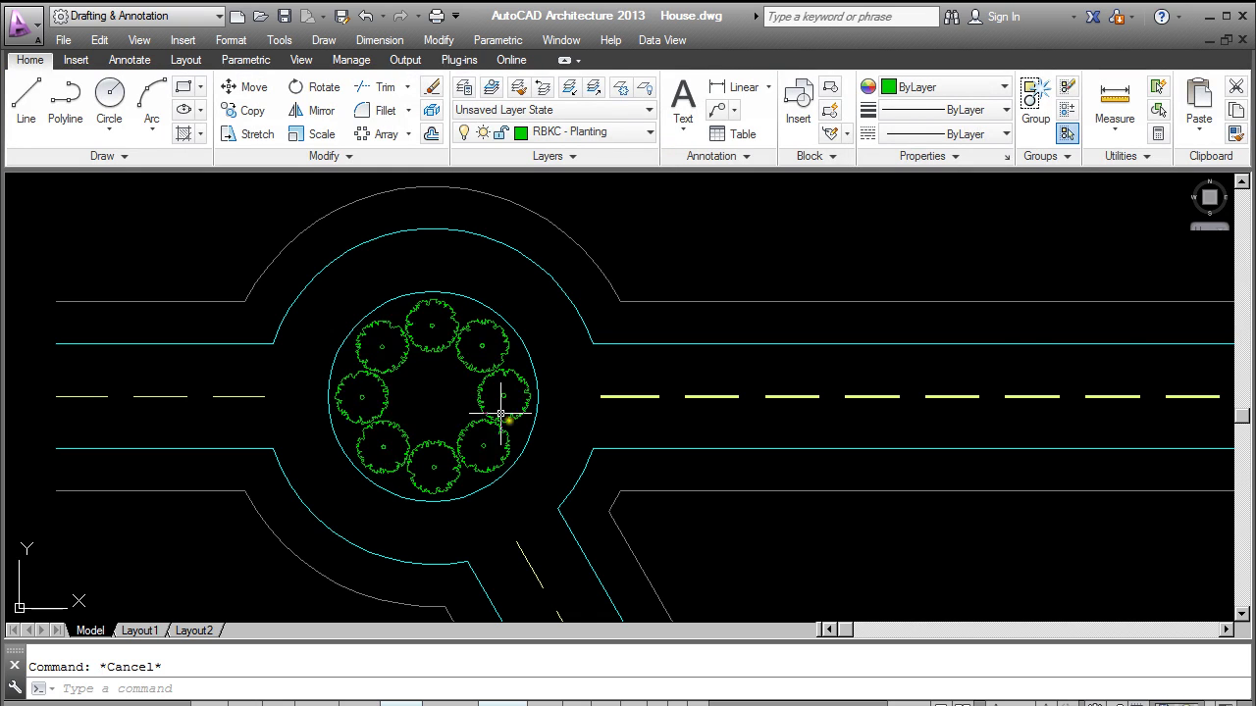
Step: Zoom out and pan to show the road east of the roundabout and its bend
{"action": "scroll", "coordinate": [409, 441], "scroll_direction": "down", "scroll_amount": 2}
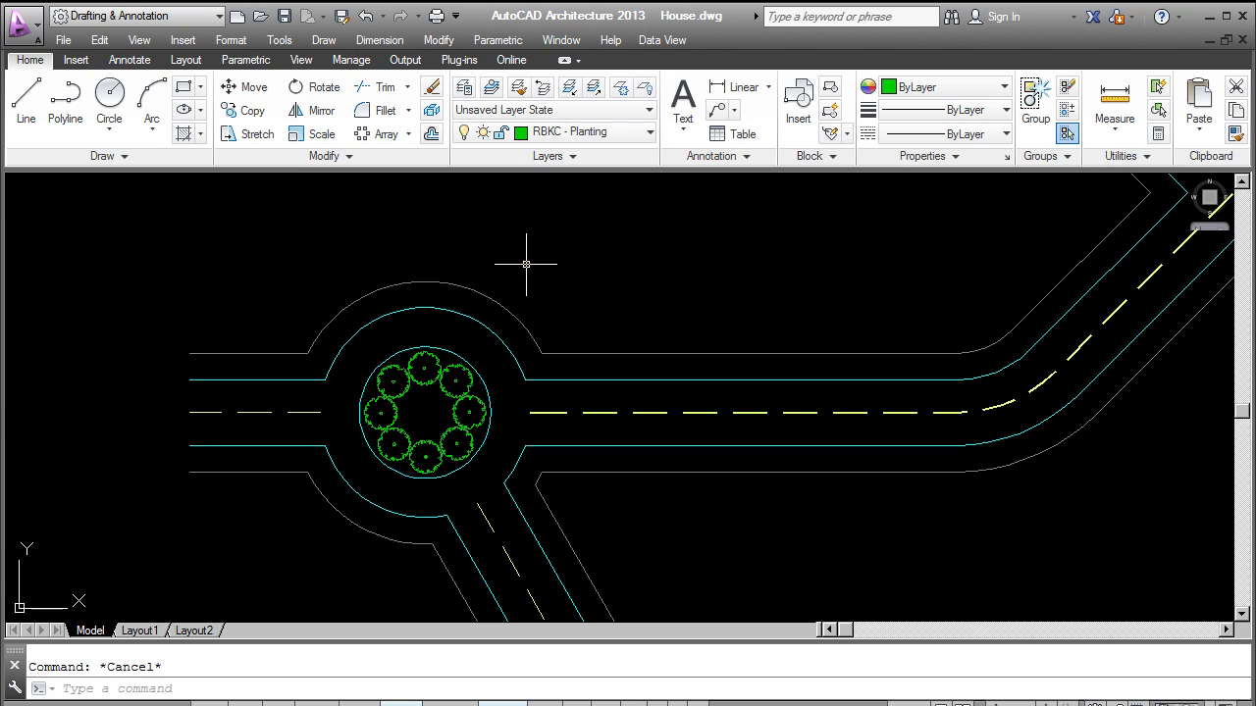
{"action": "mouse_move", "coordinate": [622, 291]}
{"action": "middle_mouse_down"}
{"action": "mouse_move", "coordinate": [521, 268]}
{"action": "mouse_move", "coordinate": [493, 249]}
{"action": "middle_mouse_up"}
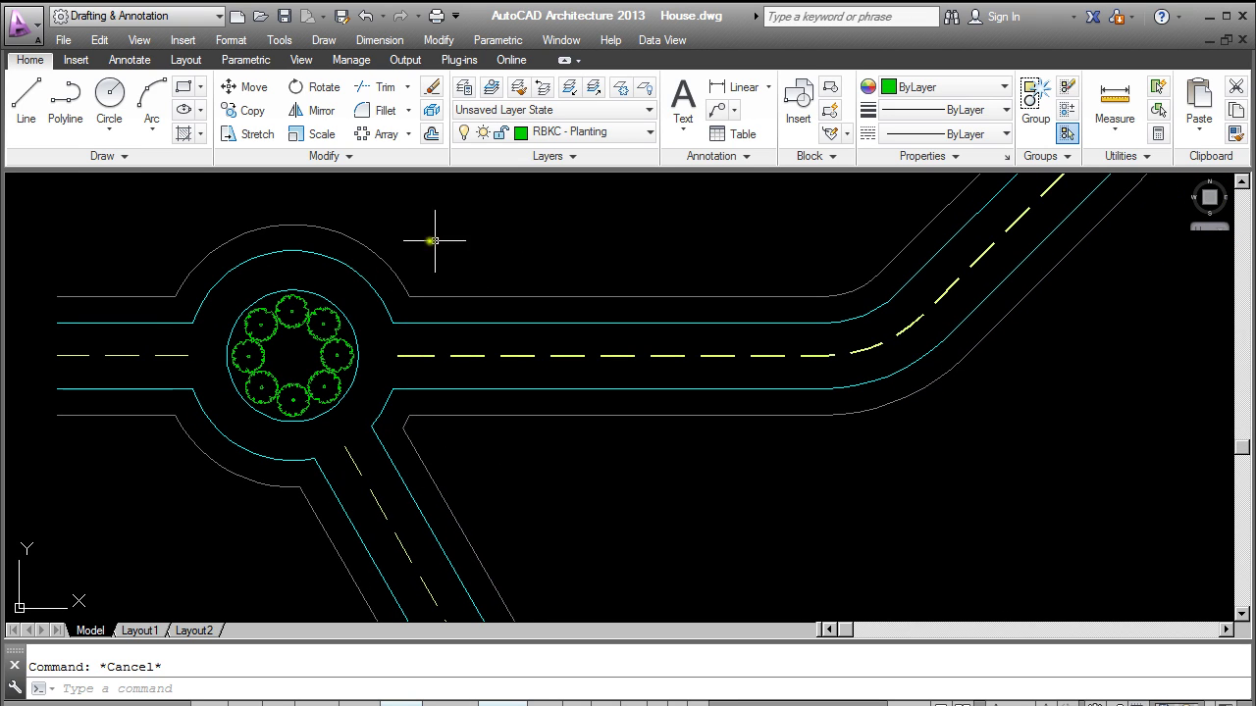
{"action": "middle_click_drag", "start_coordinate": [771, 443], "coordinate": [697, 470]}
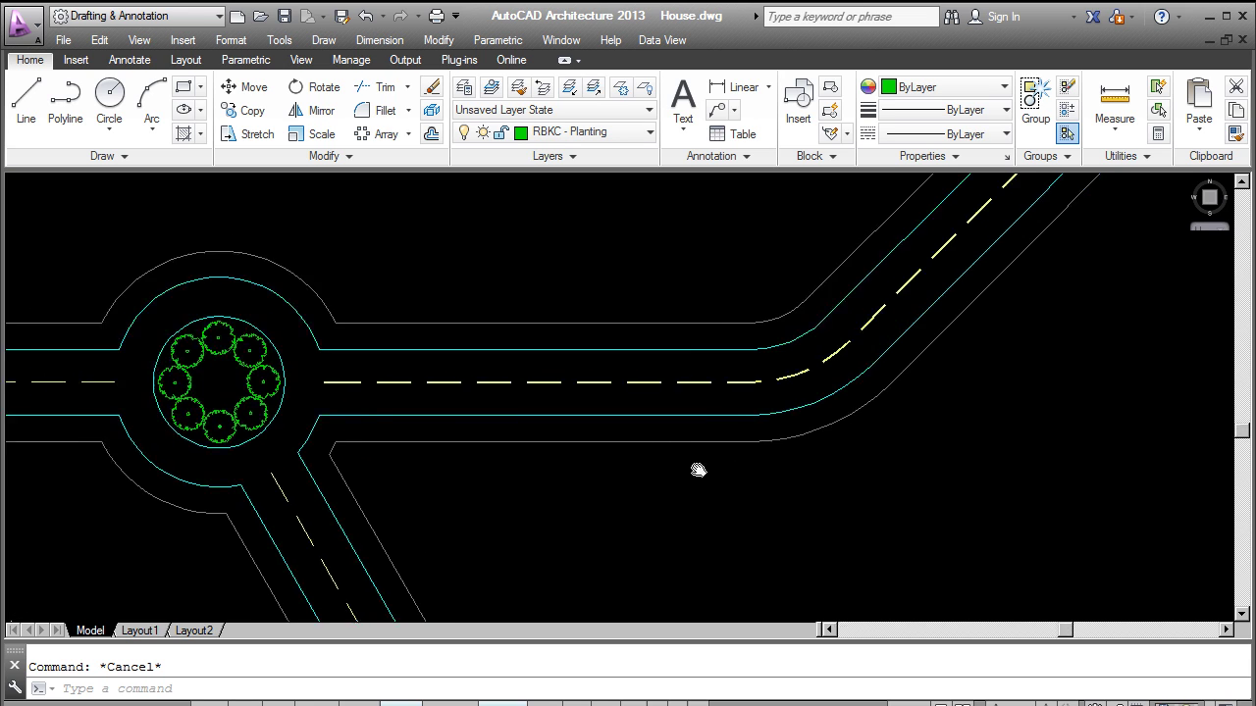
{"action": "scroll", "coordinate": [560, 462], "scroll_direction": "down", "scroll_amount": 2}
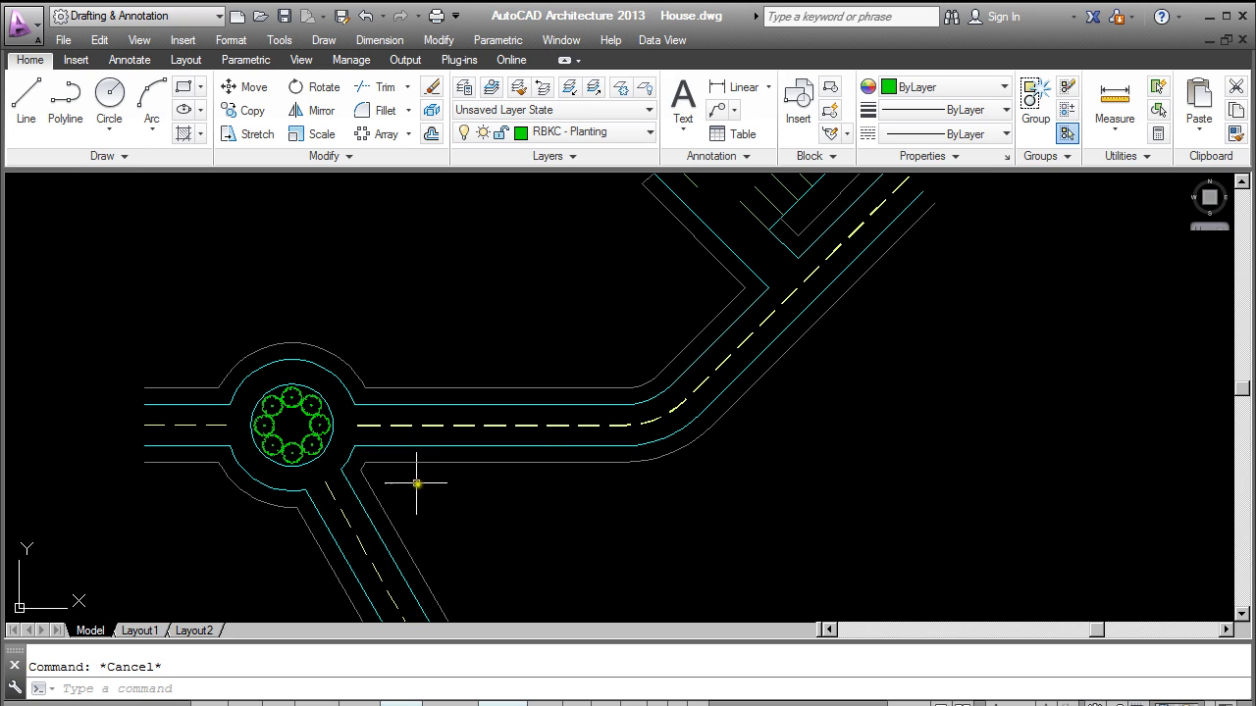
Step: Offset the lower road edge by 3000 to create a new line below it
{"action": "left_click", "coordinate": [432, 133]}
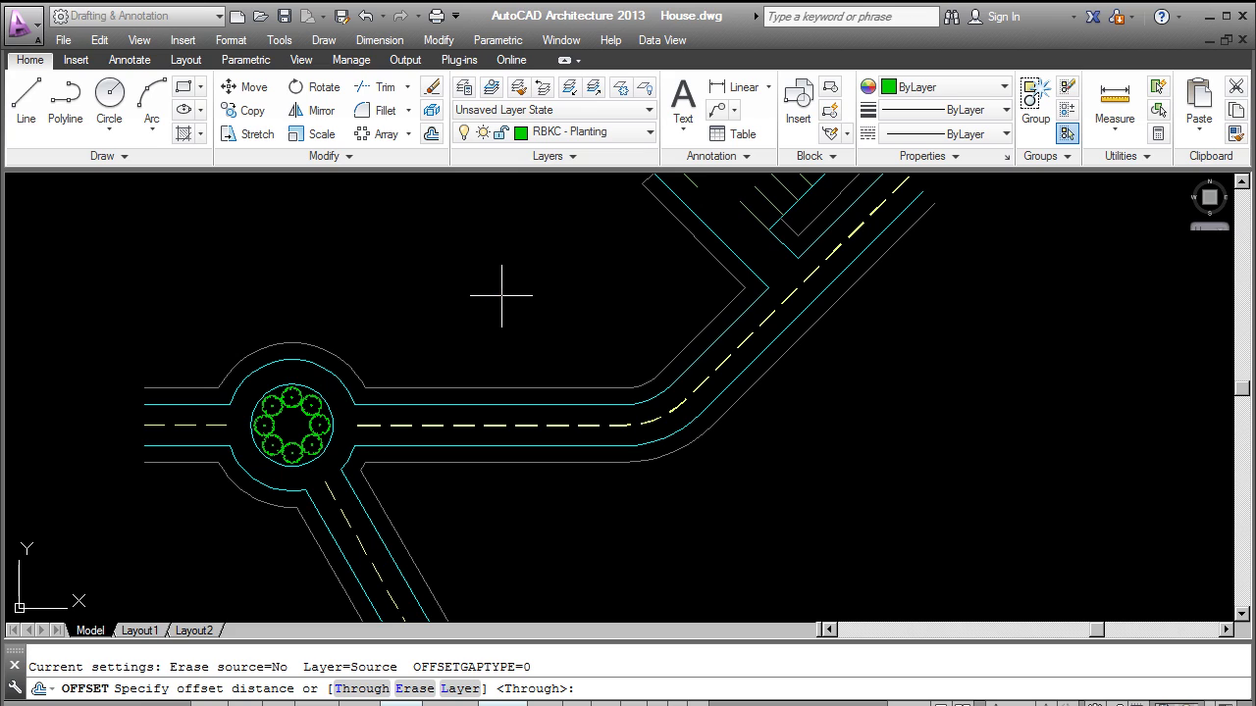
{"action": "key", "text": "Return"}
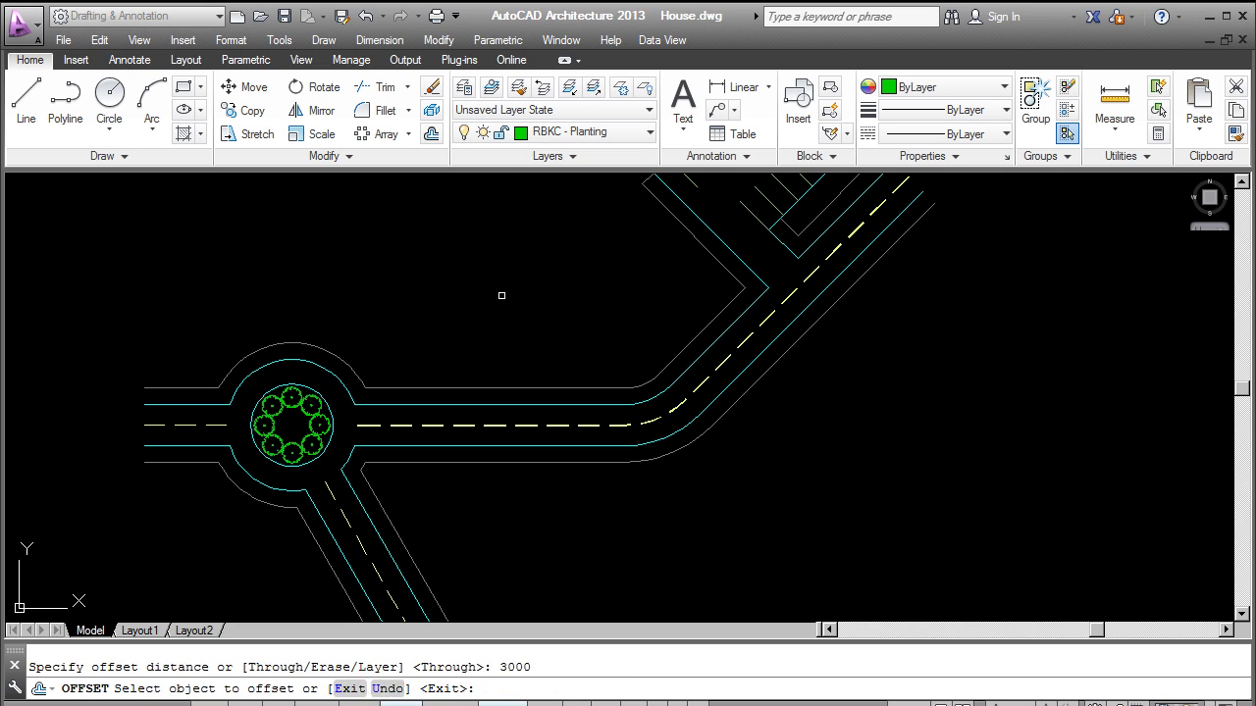
{"action": "left_click", "coordinate": [523, 459]}
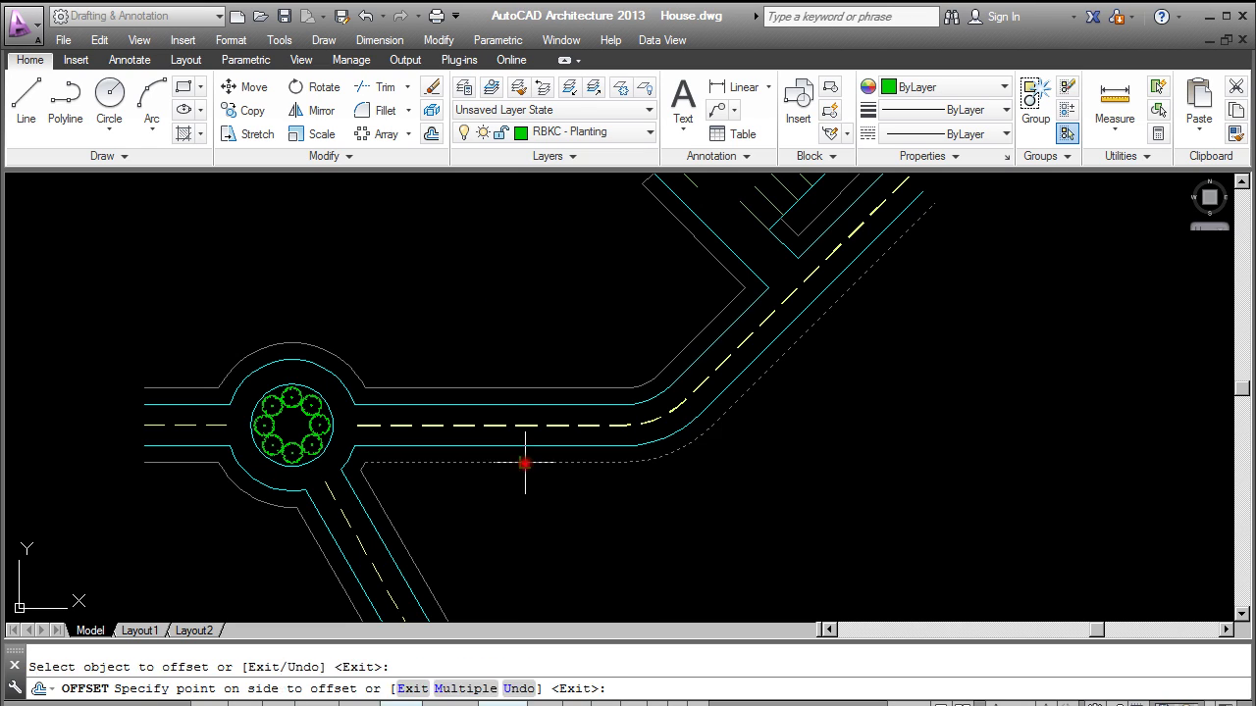
{"action": "left_click", "coordinate": [538, 541]}
{"action": "right_click", "coordinate": [578, 548]}
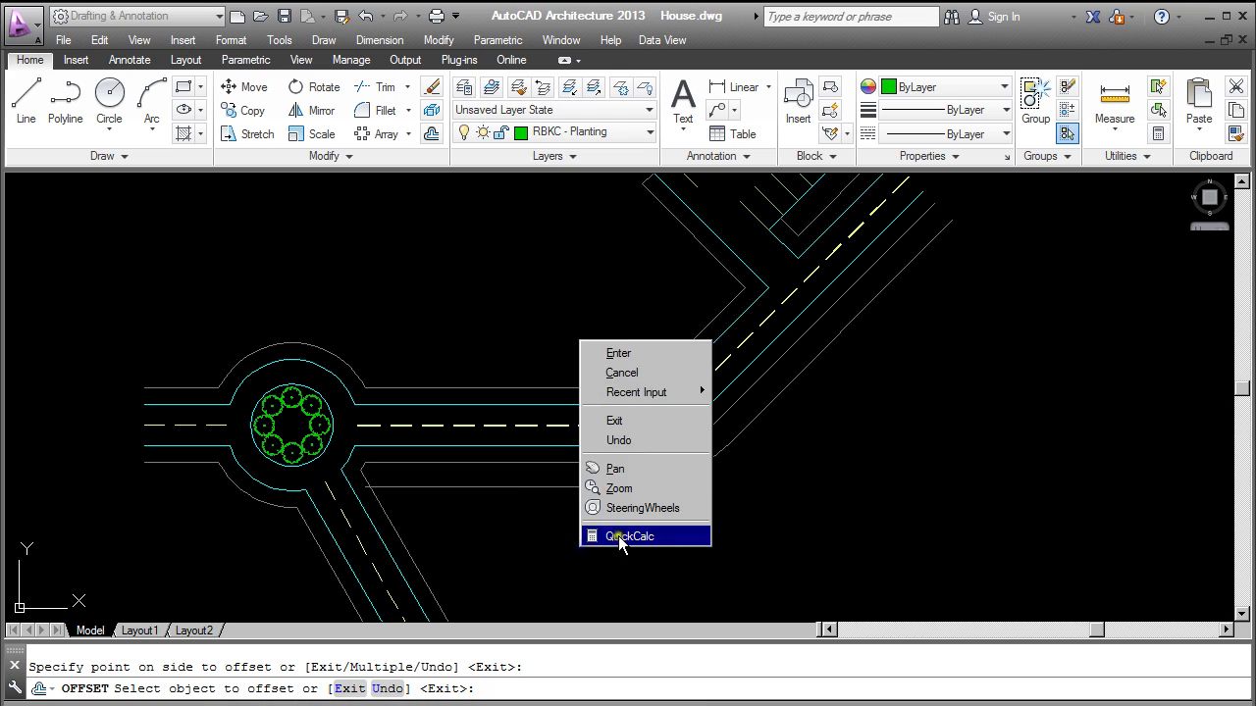
{"action": "left_click", "coordinate": [639, 367]}
Step: Pull the new line's end back from the side-road junction with its grip
{"action": "scroll", "coordinate": [503, 483], "scroll_direction": "up", "scroll_amount": 2}
{"action": "left_click", "coordinate": [461, 451]}
{"action": "left_click", "coordinate": [272, 474]}
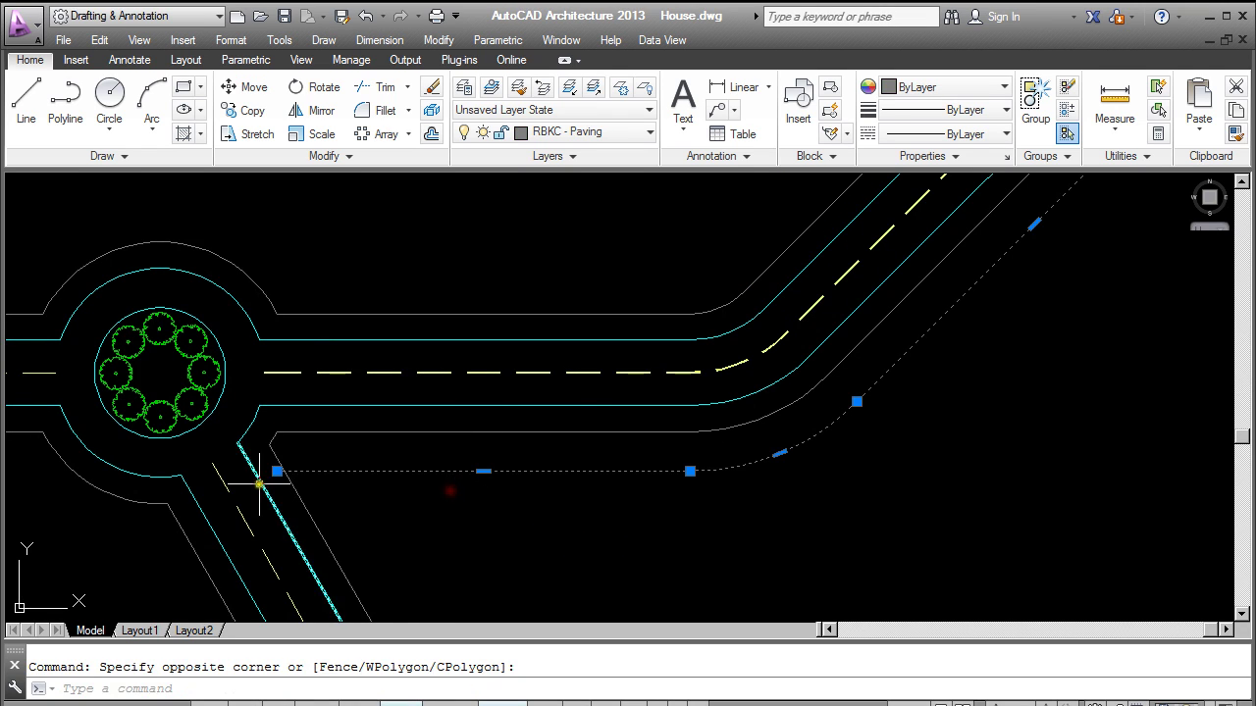
{"action": "left_click", "coordinate": [278, 472]}
{"action": "left_click", "coordinate": [329, 471]}
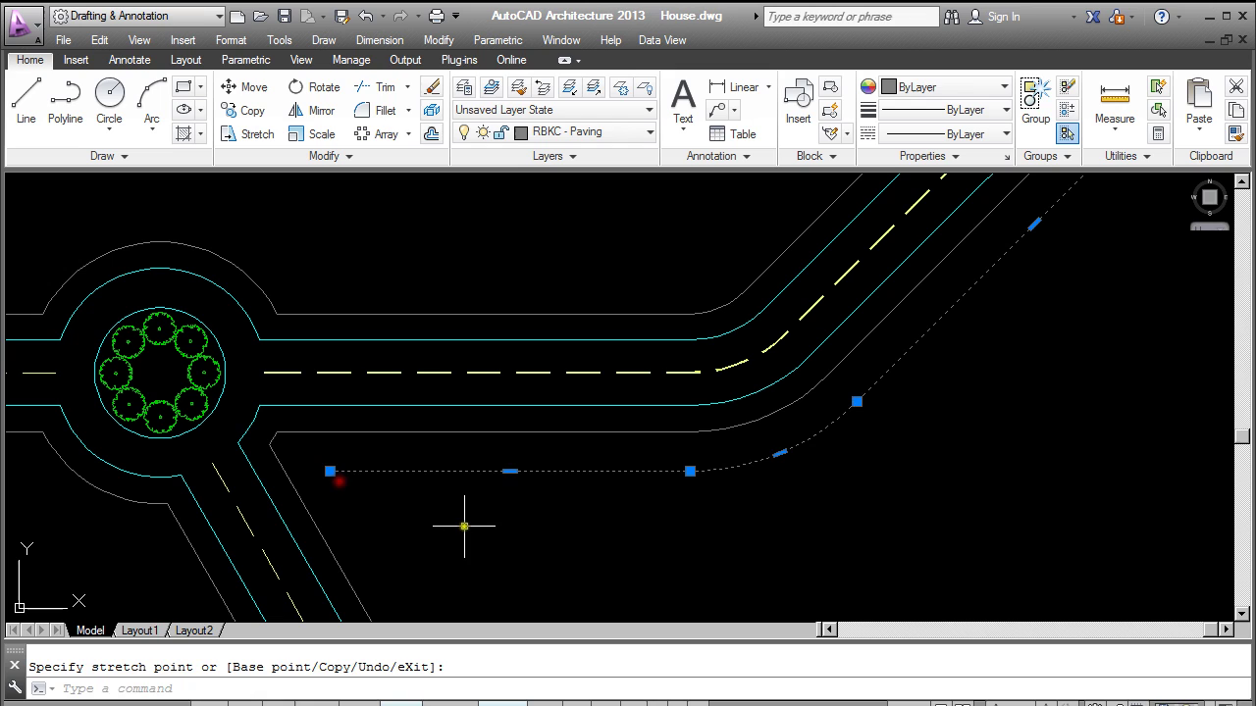
Step: Insert a tree_plan_02 block at the start point of the offset line
{"action": "key", "text": "Escape"}
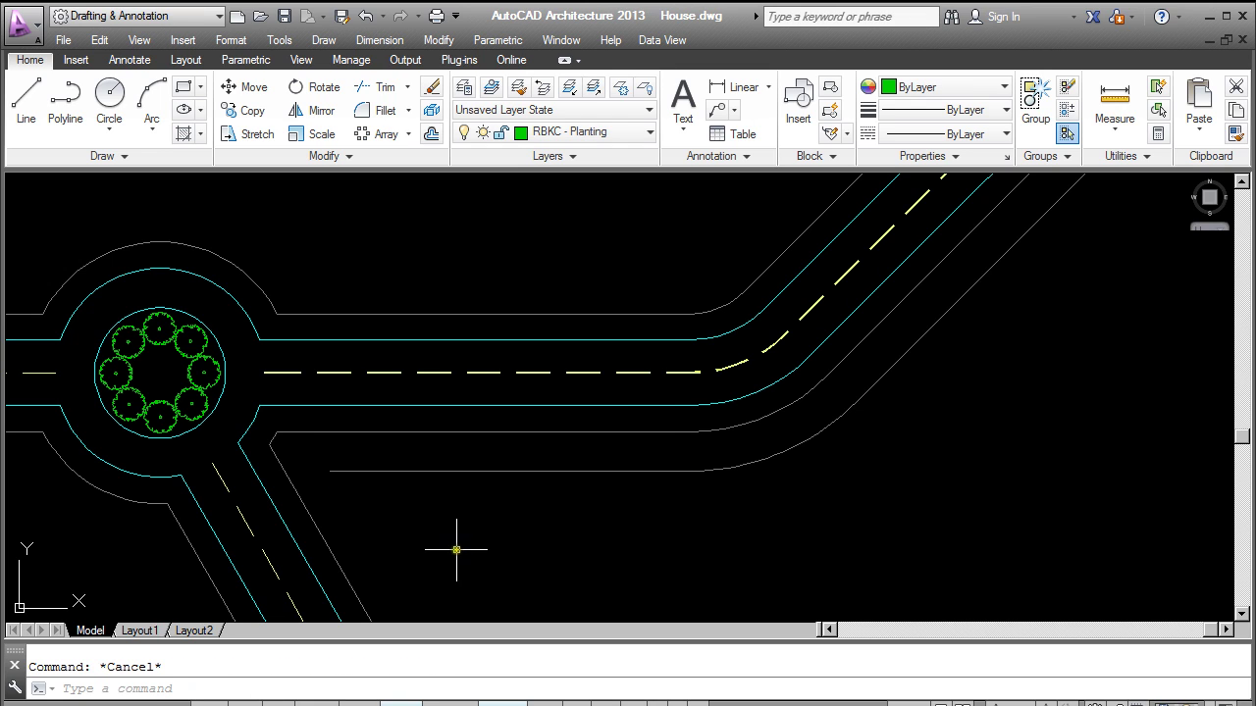
{"action": "scroll", "coordinate": [452, 544], "scroll_direction": "down", "scroll_amount": 2}
{"action": "left_click", "coordinate": [796, 128]}
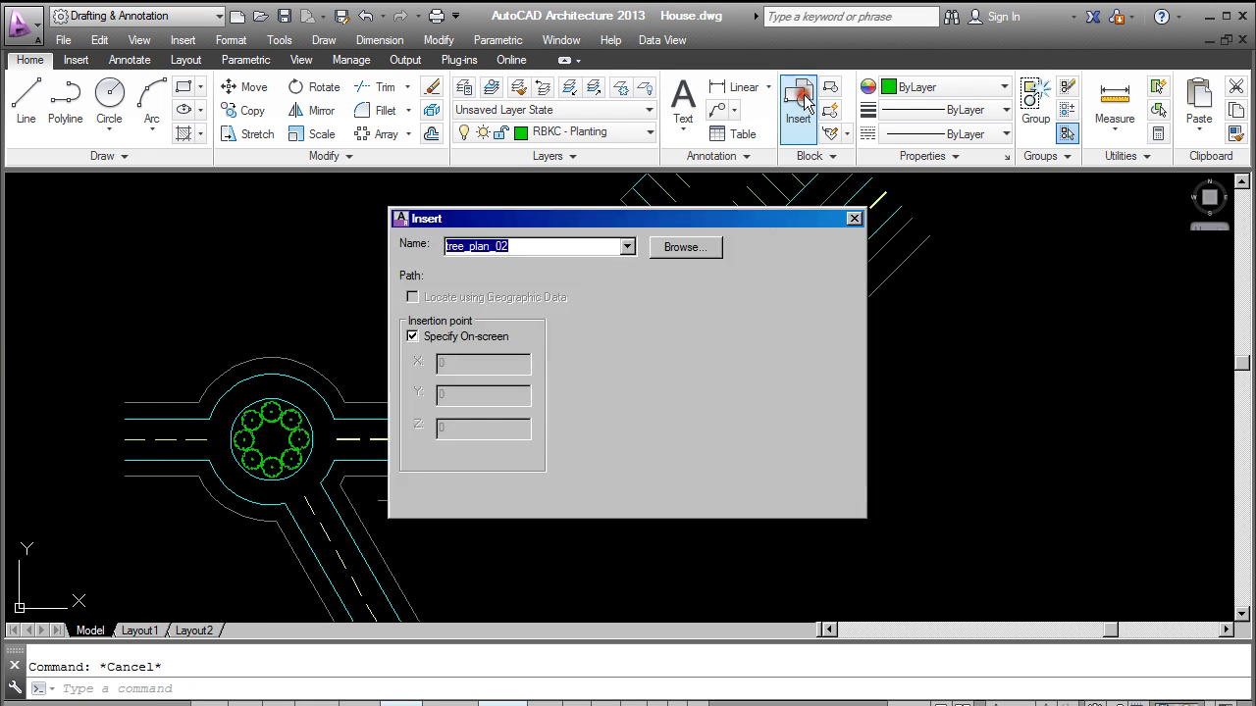
{"action": "left_click", "coordinate": [654, 491]}
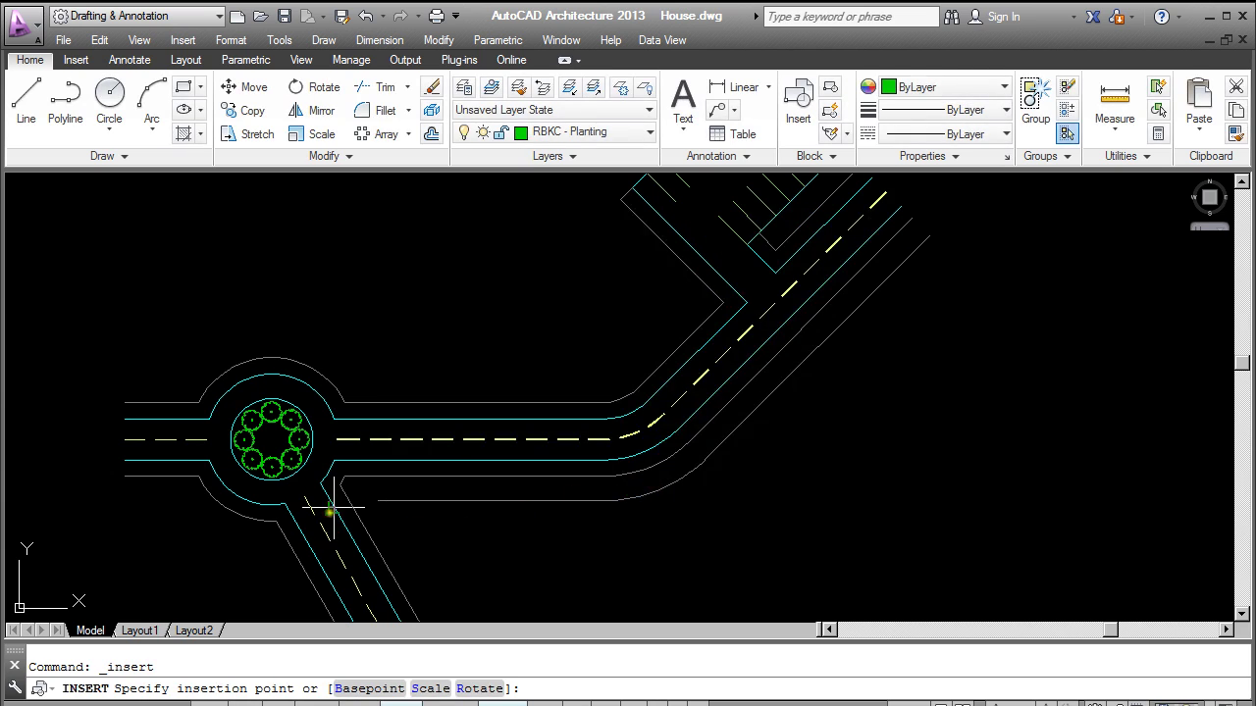
{"action": "scroll", "coordinate": [358, 512], "scroll_direction": "up", "scroll_amount": 4}
{"action": "left_click", "coordinate": [438, 491]}
{"action": "scroll", "coordinate": [415, 518], "scroll_direction": "down", "scroll_amount": 2}
{"action": "mouse_move", "coordinate": [569, 547]}
{"action": "middle_mouse_down"}
{"action": "mouse_move", "coordinate": [659, 552]}
{"action": "mouse_move", "coordinate": [457, 524]}
{"action": "middle_mouse_up"}
{"action": "scroll", "coordinate": [390, 381], "scroll_direction": "down", "scroll_amount": 2}
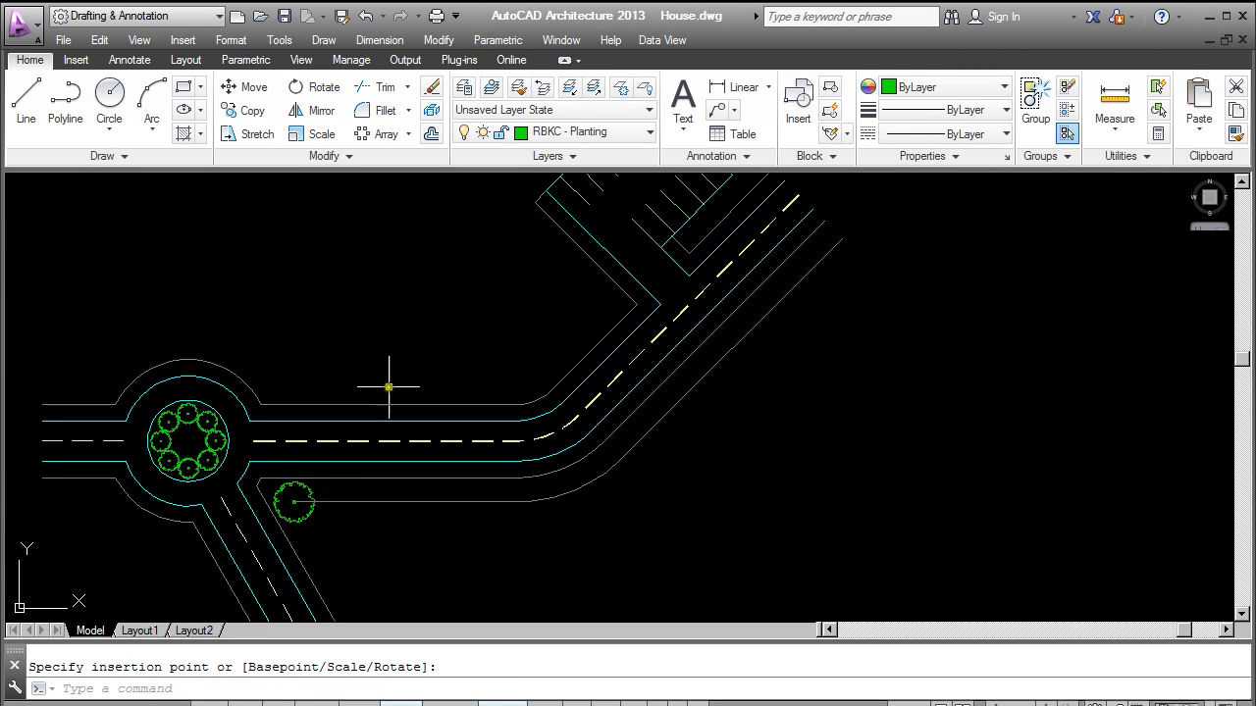
Step: Path-array the new tree along the offset line, giving 11 trees
{"action": "left_click", "coordinate": [410, 143]}
{"action": "left_click", "coordinate": [410, 206]}
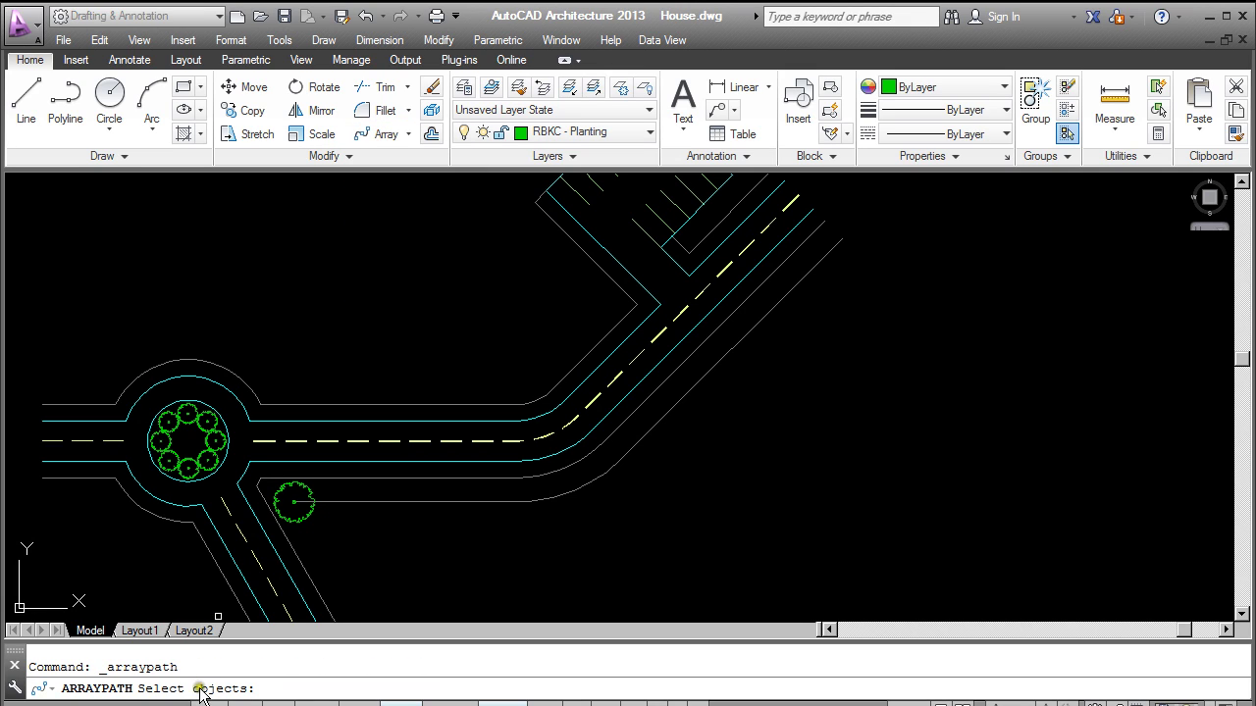
{"action": "left_click", "coordinate": [326, 525]}
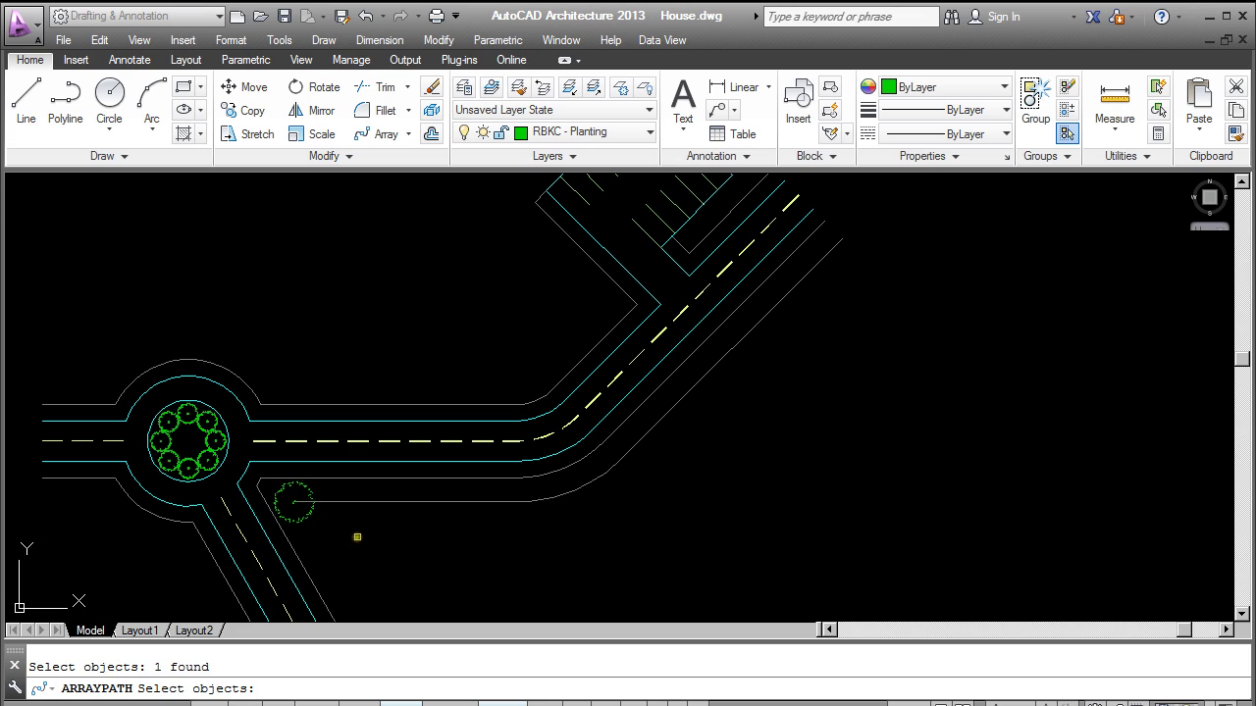
{"action": "key", "text": "Return"}
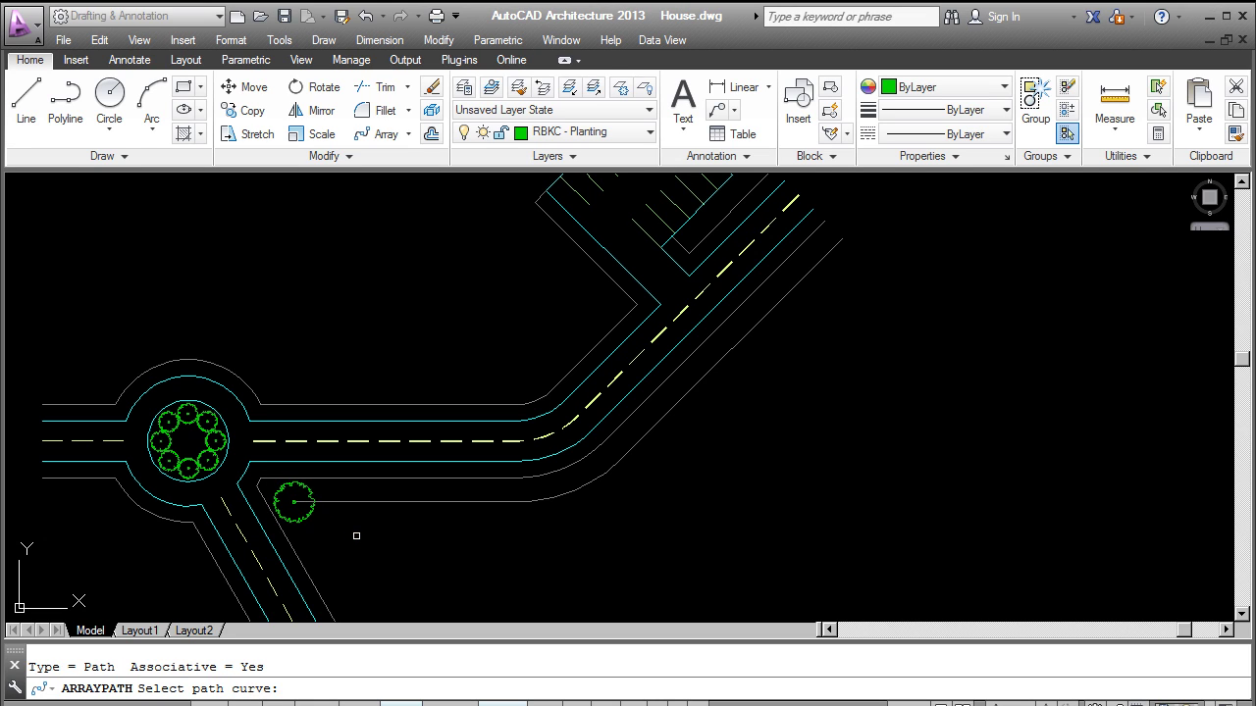
{"action": "left_click", "coordinate": [374, 503]}
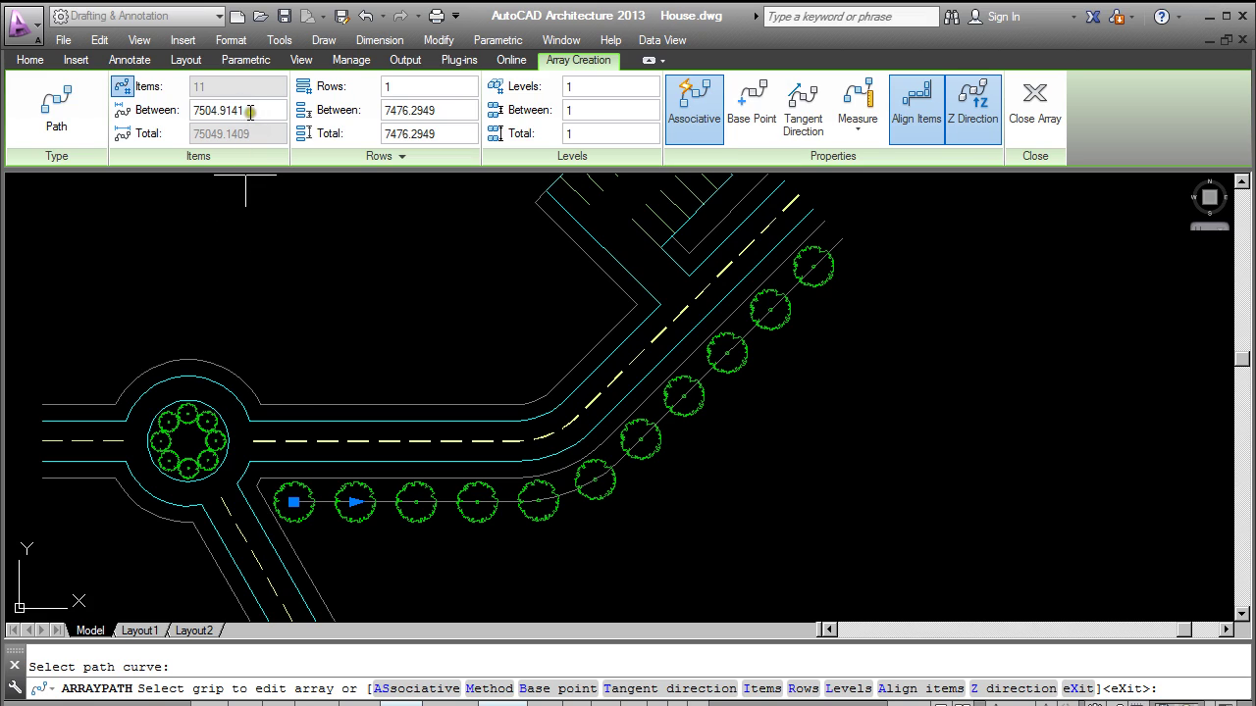
Step: Set the path array spacing to 8000, then 10000, leaving 8 trees
{"action": "left_click_drag", "start_coordinate": [250, 112], "coordinate": [193, 116]}
{"action": "type", "text": "8"}
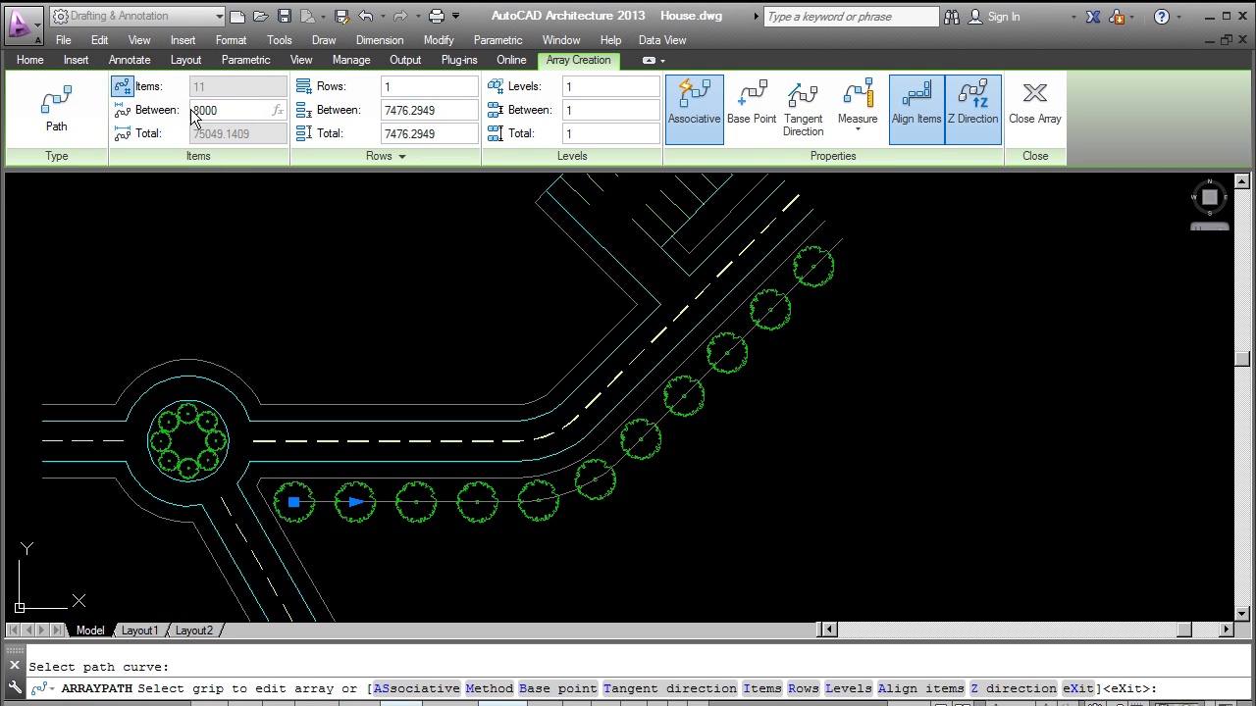
{"action": "type", "text": "000"}
{"action": "key", "text": "Return"}
{"action": "left_click", "coordinate": [194, 111]}
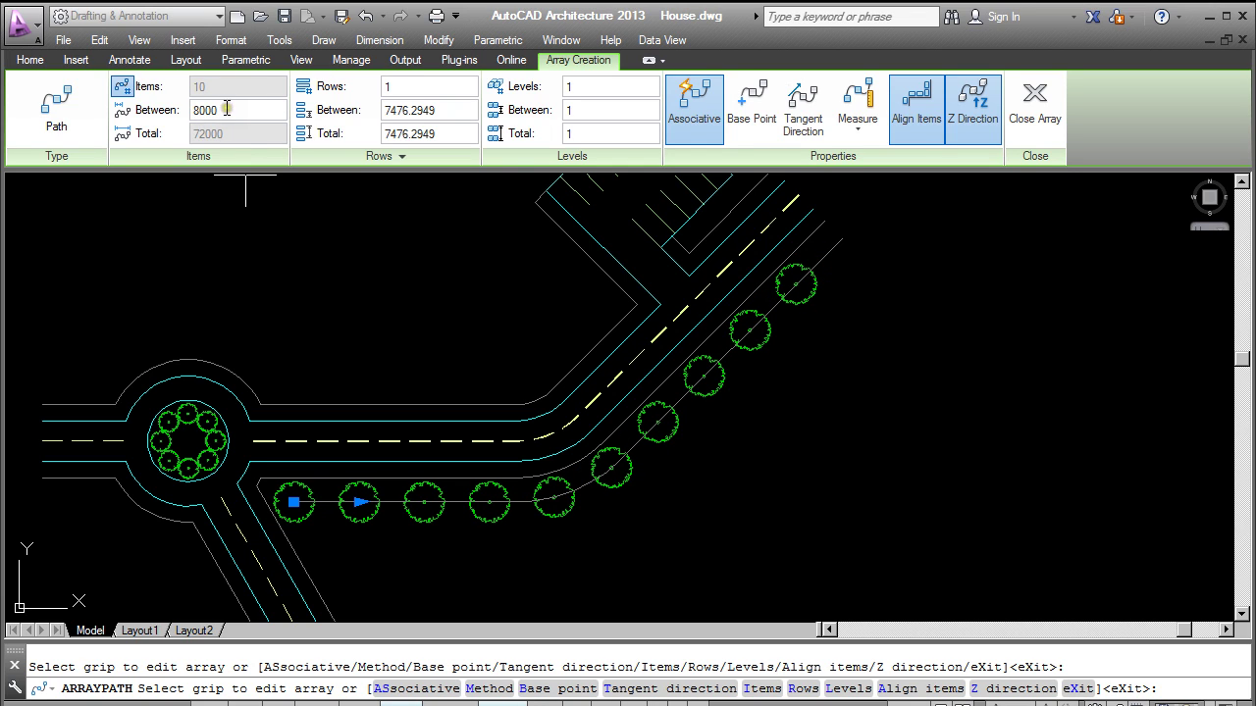
{"action": "left_click_drag", "start_coordinate": [226, 110], "coordinate": [194, 111]}
{"action": "key", "text": "BackSpace"}
{"action": "type", "text": "10000"}
{"action": "key", "text": "Return"}
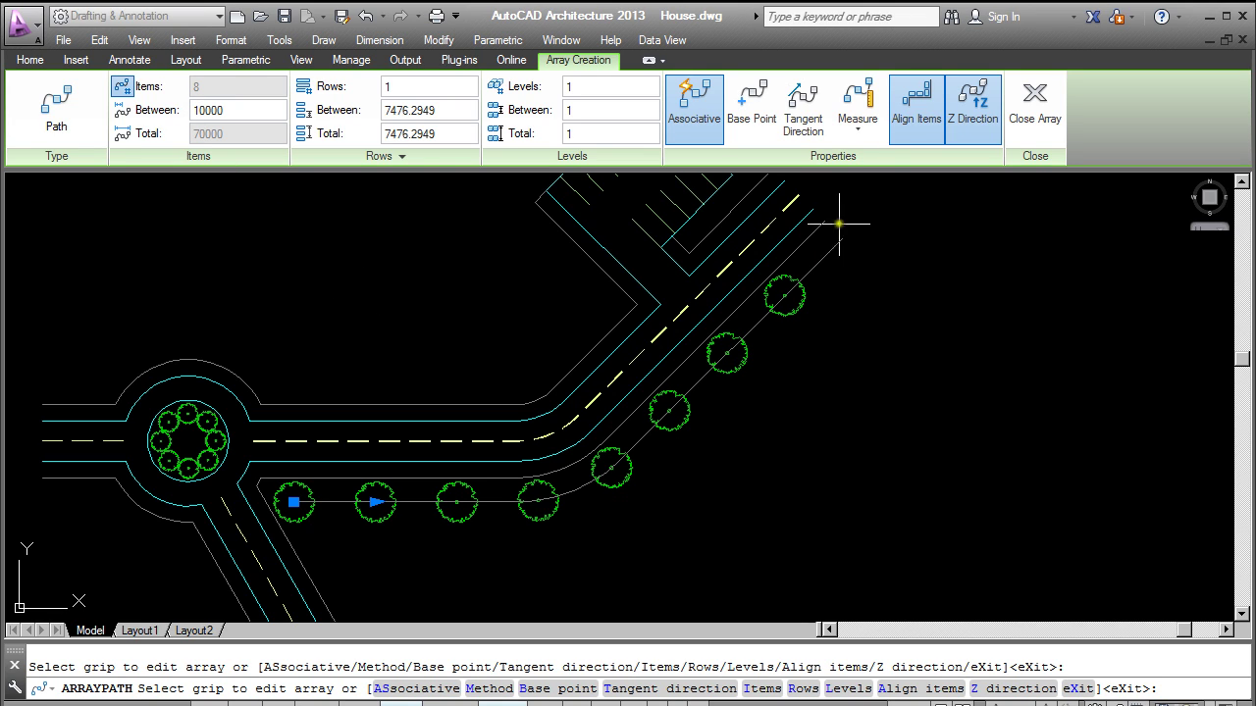
Step: Switch the path array to Divide with 10 trees, then select the guide line
{"action": "left_click", "coordinate": [866, 130]}
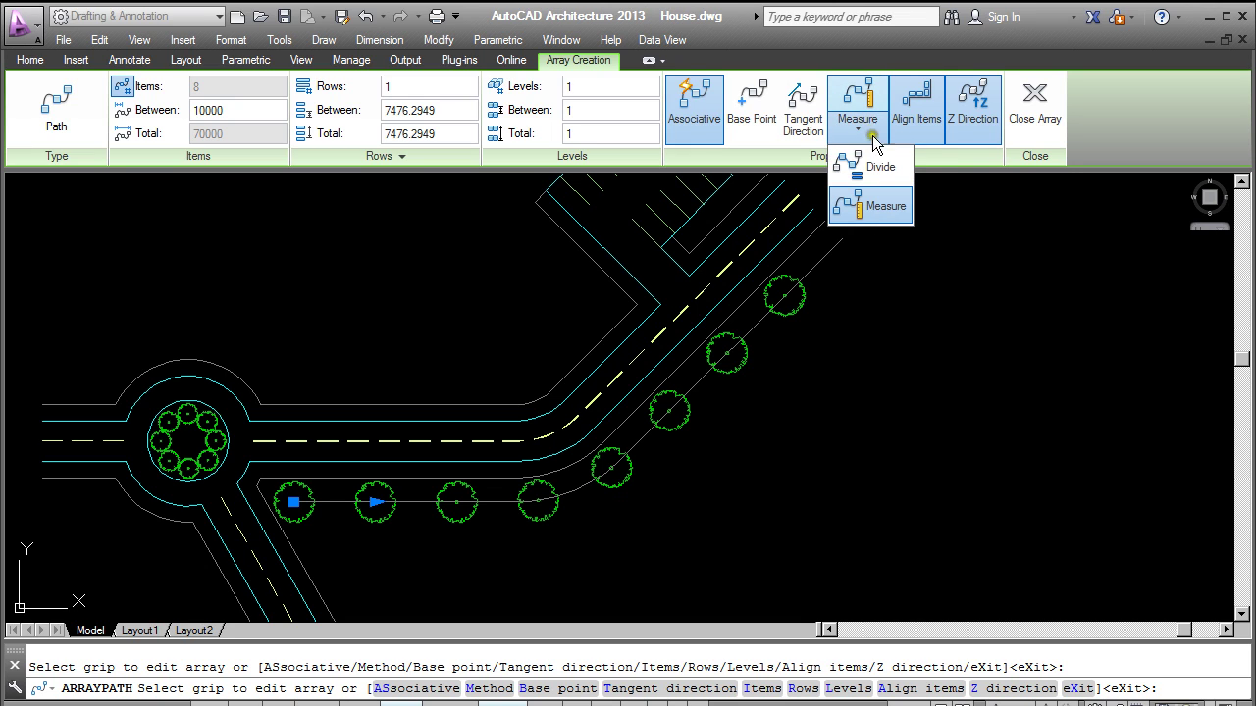
{"action": "left_click", "coordinate": [876, 166]}
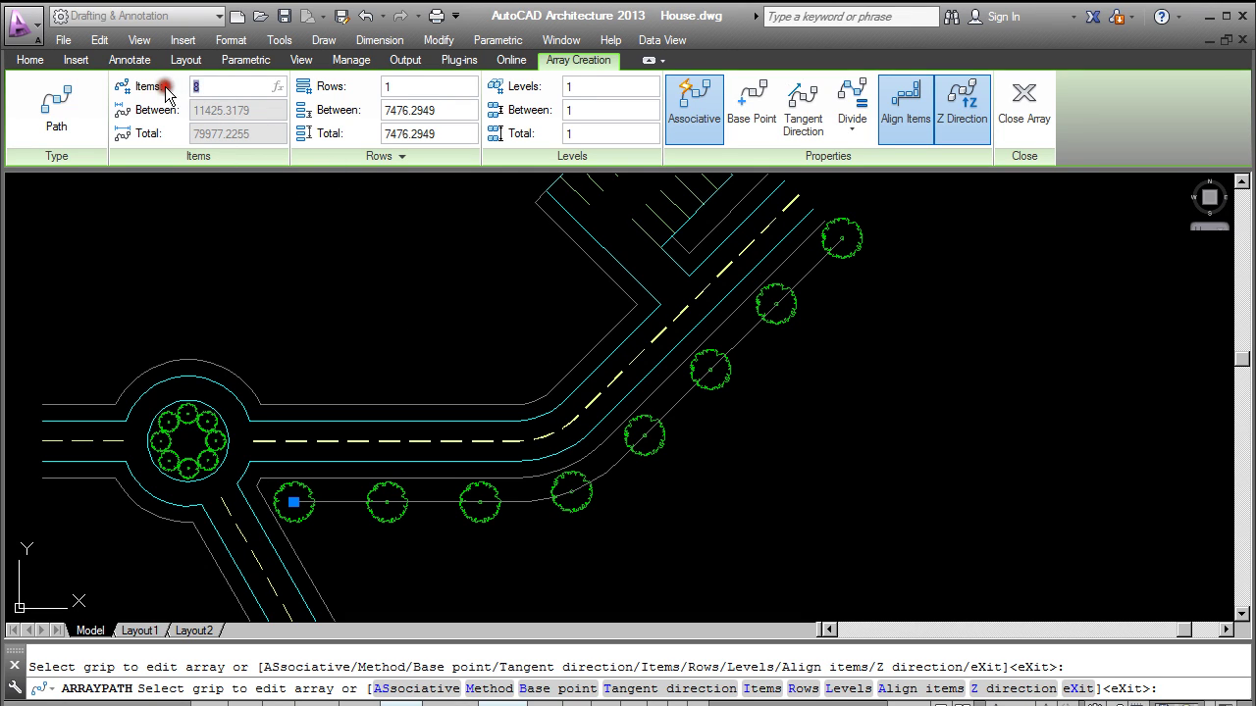
{"action": "left_click", "coordinate": [196, 86]}
{"action": "type", "text": "10"}
{"action": "key", "text": "Return"}
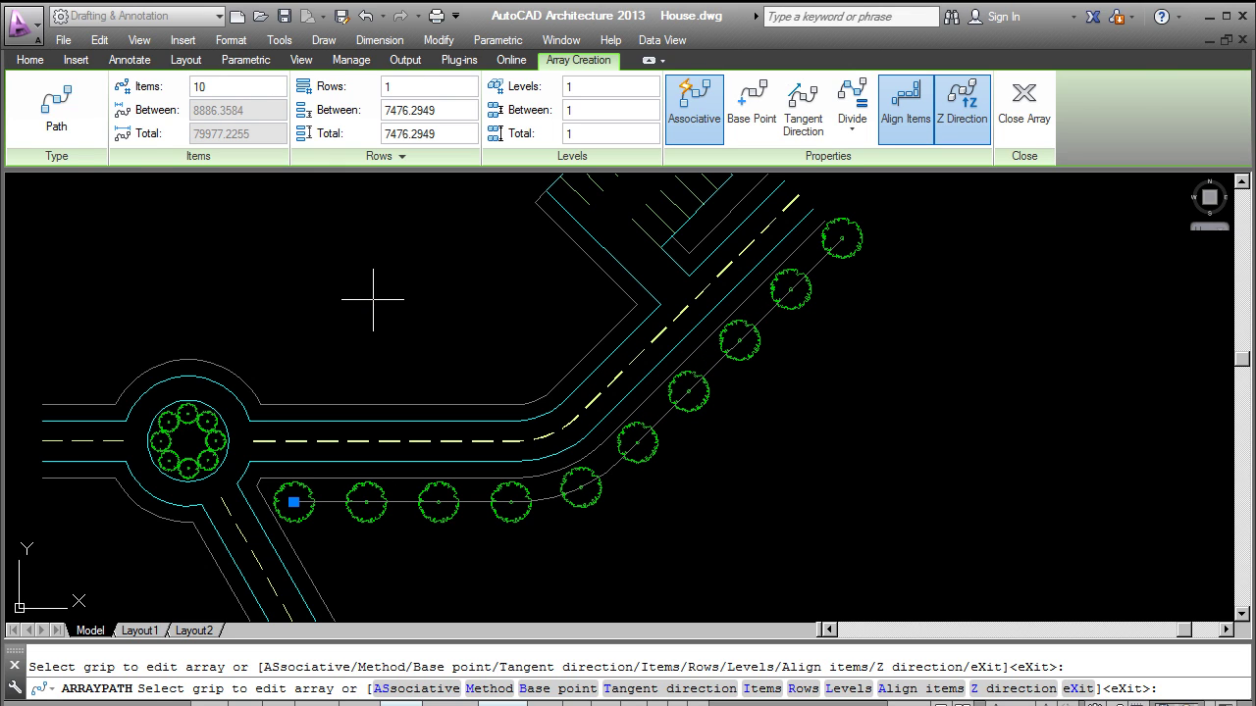
{"action": "key", "text": "Escape"}
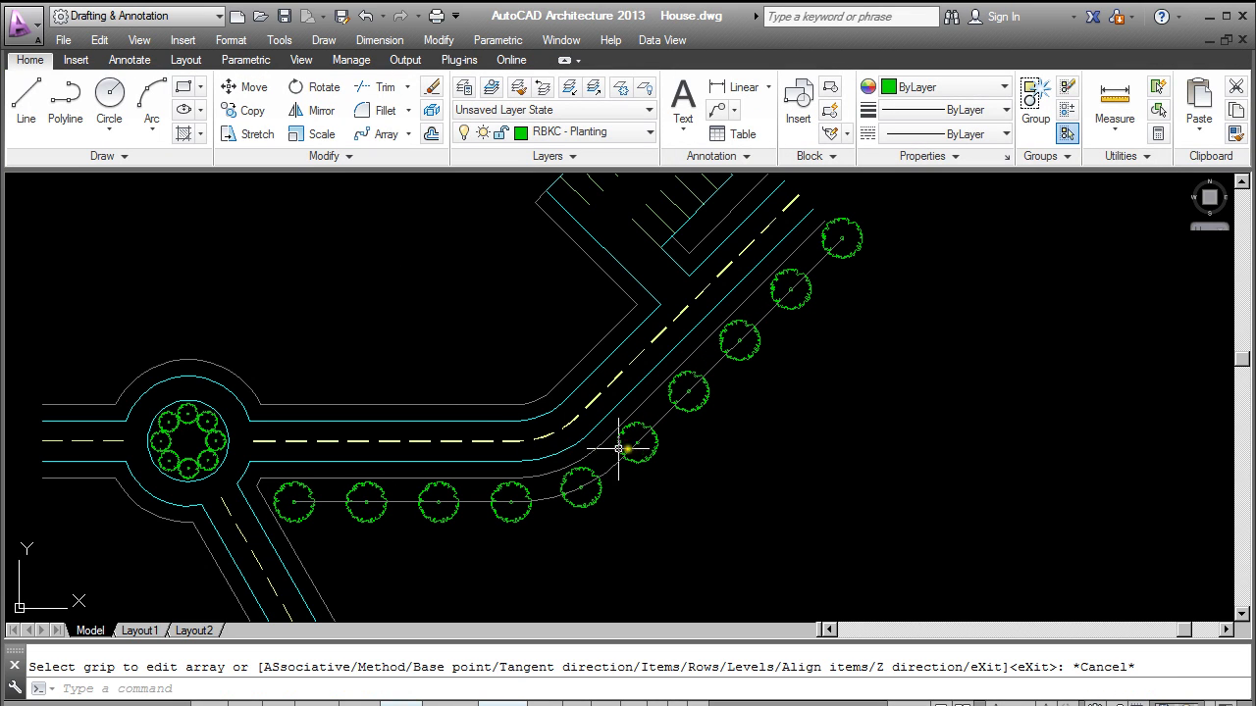
{"action": "left_click", "coordinate": [667, 417]}
Step: Erase the offset guide path line, leaving only the trees
{"action": "key", "text": "Delete"}
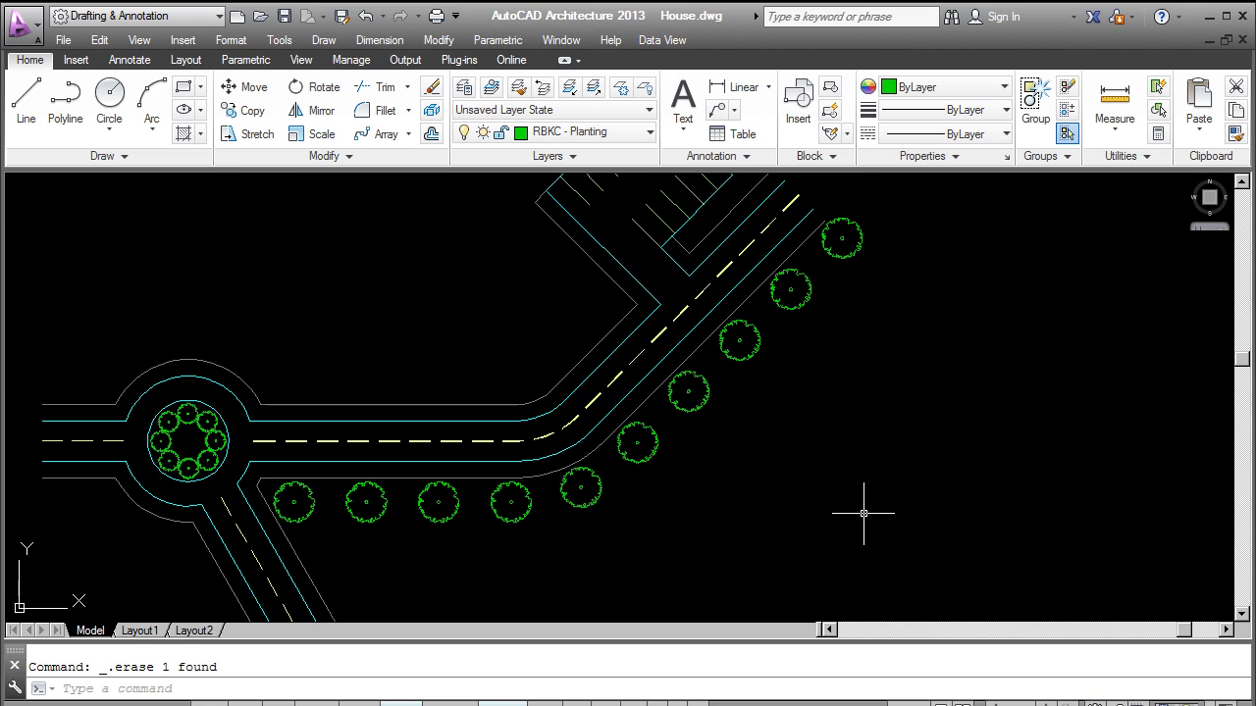
{"action": "scroll", "coordinate": [764, 441], "scroll_direction": "down", "scroll_amount": 2}
{"action": "scroll", "coordinate": [420, 285], "scroll_direction": "up", "scroll_amount": 2}
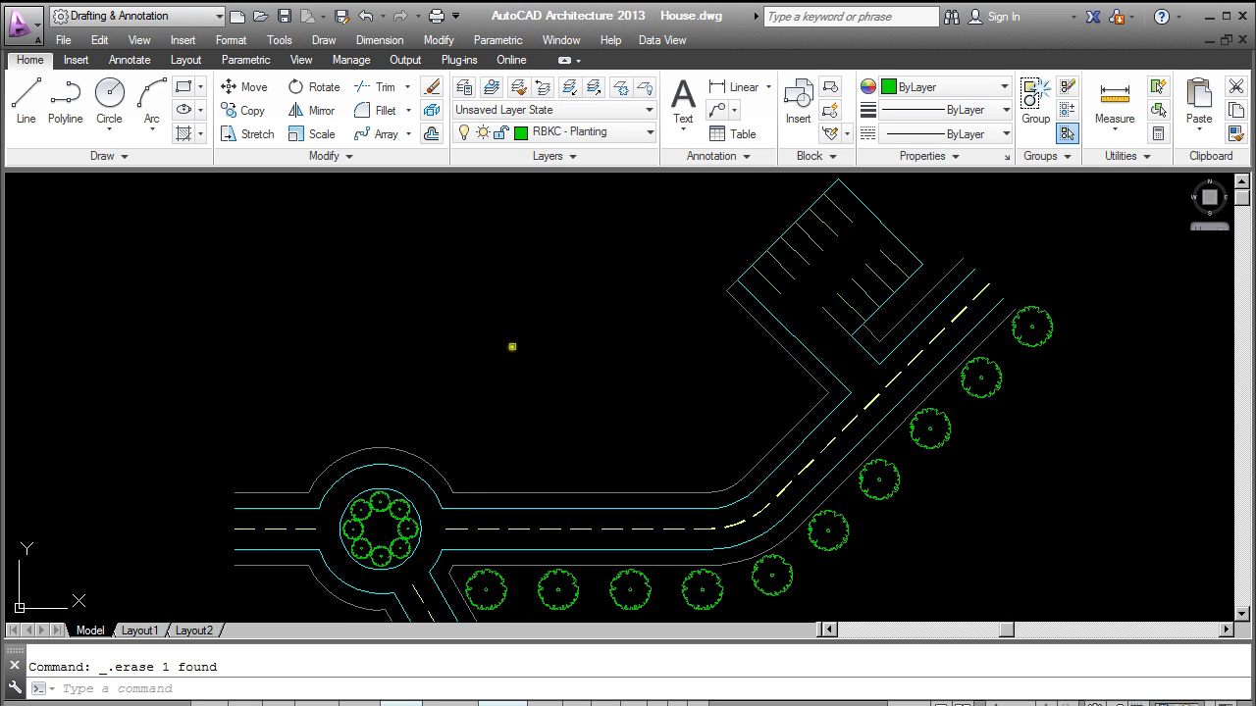
Step: Insert a tree_plan_02 block in the open ground above the road
{"action": "left_click", "coordinate": [798, 106]}
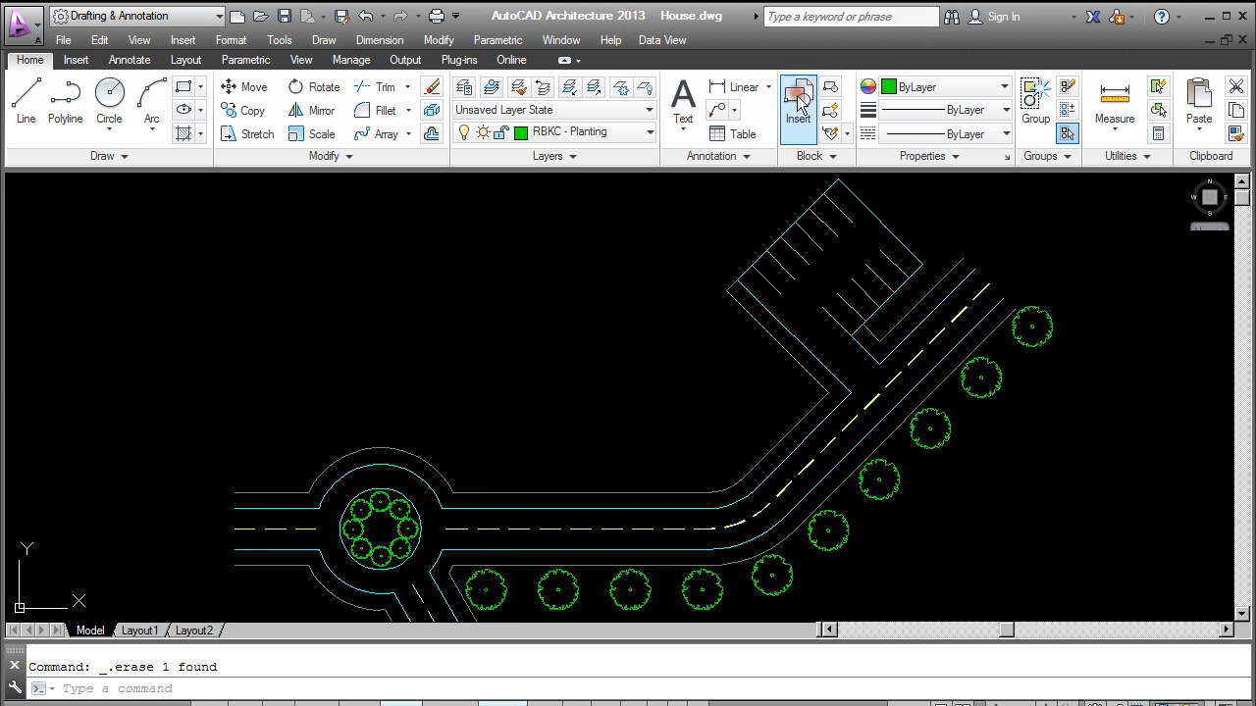
{"action": "left_click", "coordinate": [657, 491]}
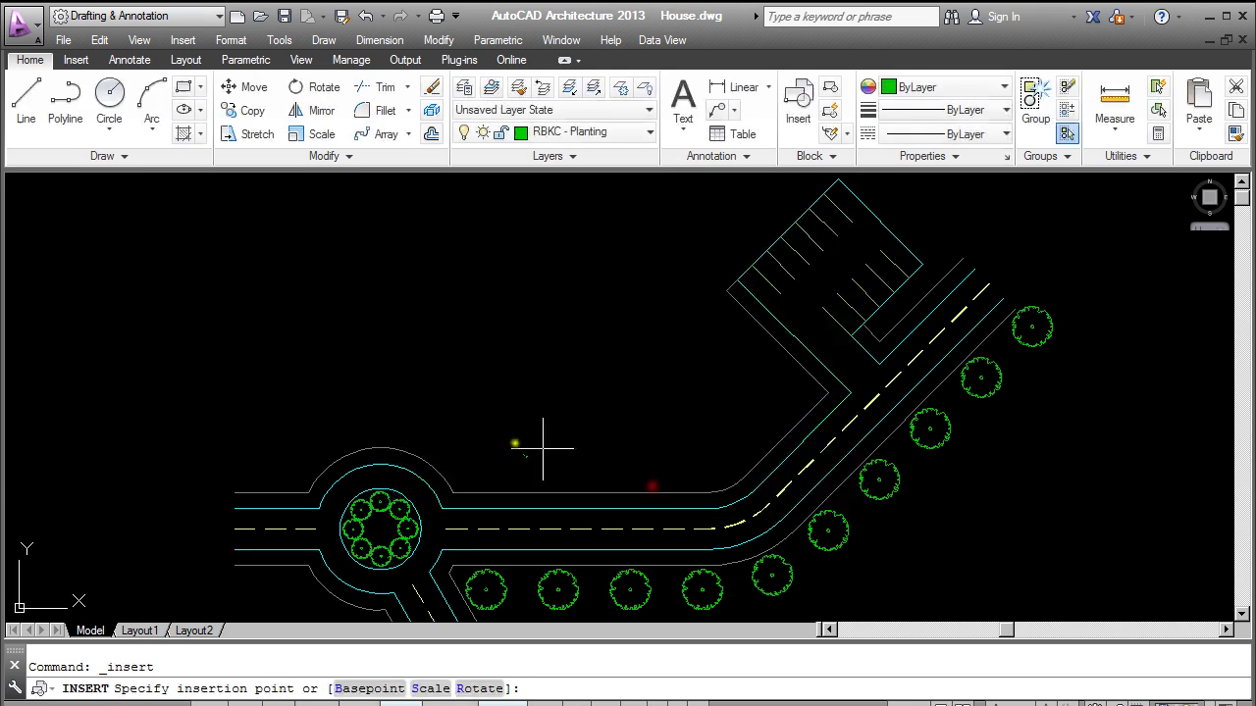
{"action": "left_click", "coordinate": [314, 365]}
{"action": "scroll", "coordinate": [373, 348], "scroll_direction": "up", "scroll_amount": 3}
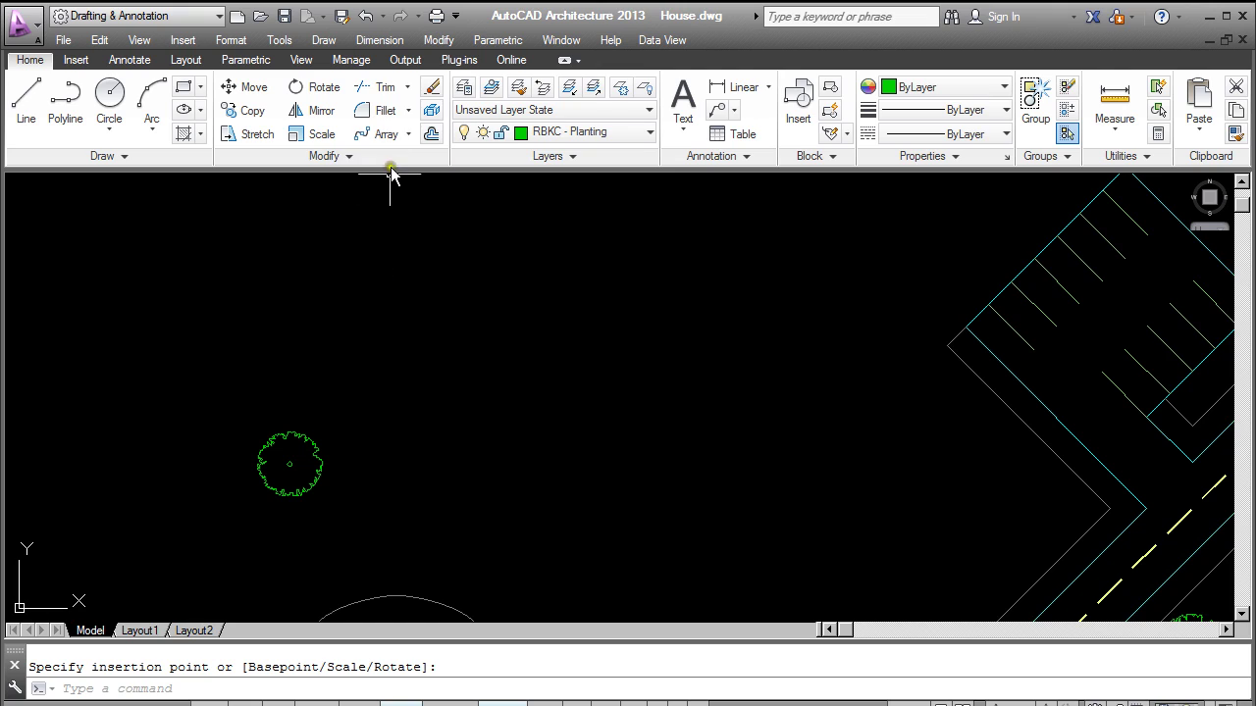
{"action": "left_click", "coordinate": [409, 134]}
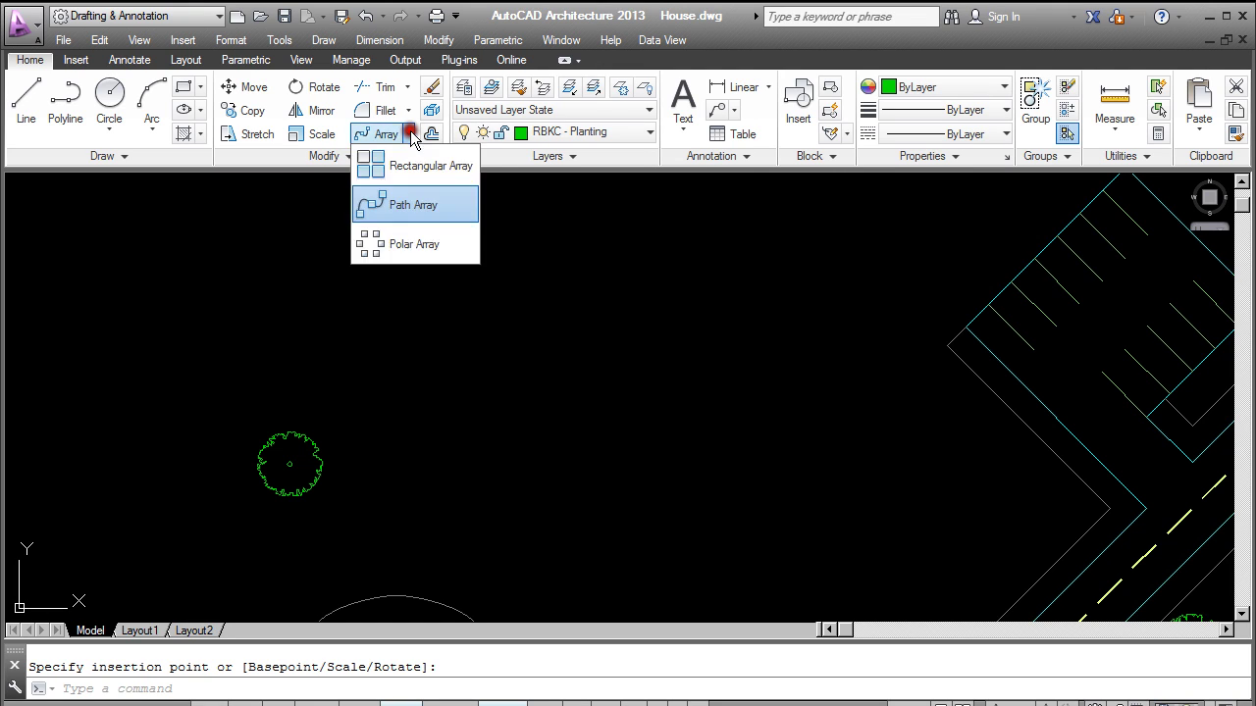
Step: Create a rectangular array from the lone tree
{"action": "left_click", "coordinate": [425, 180]}
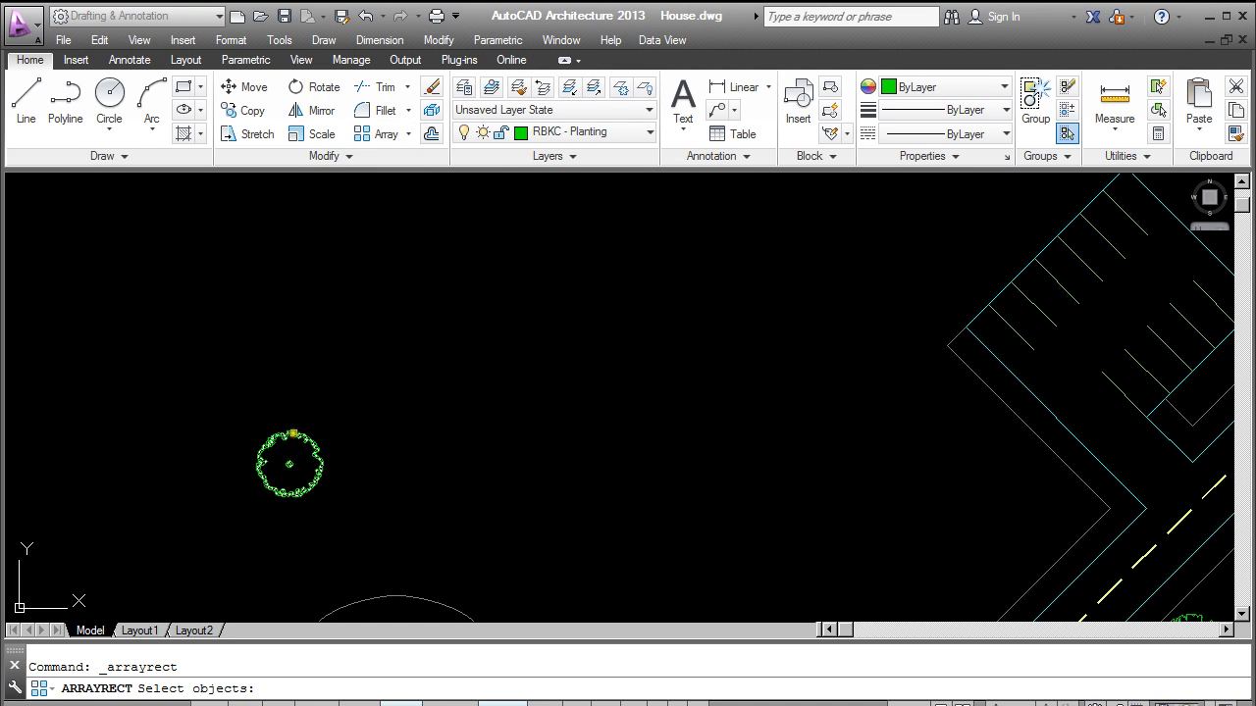
{"action": "left_click", "coordinate": [292, 433]}
{"action": "key", "text": "Return"}
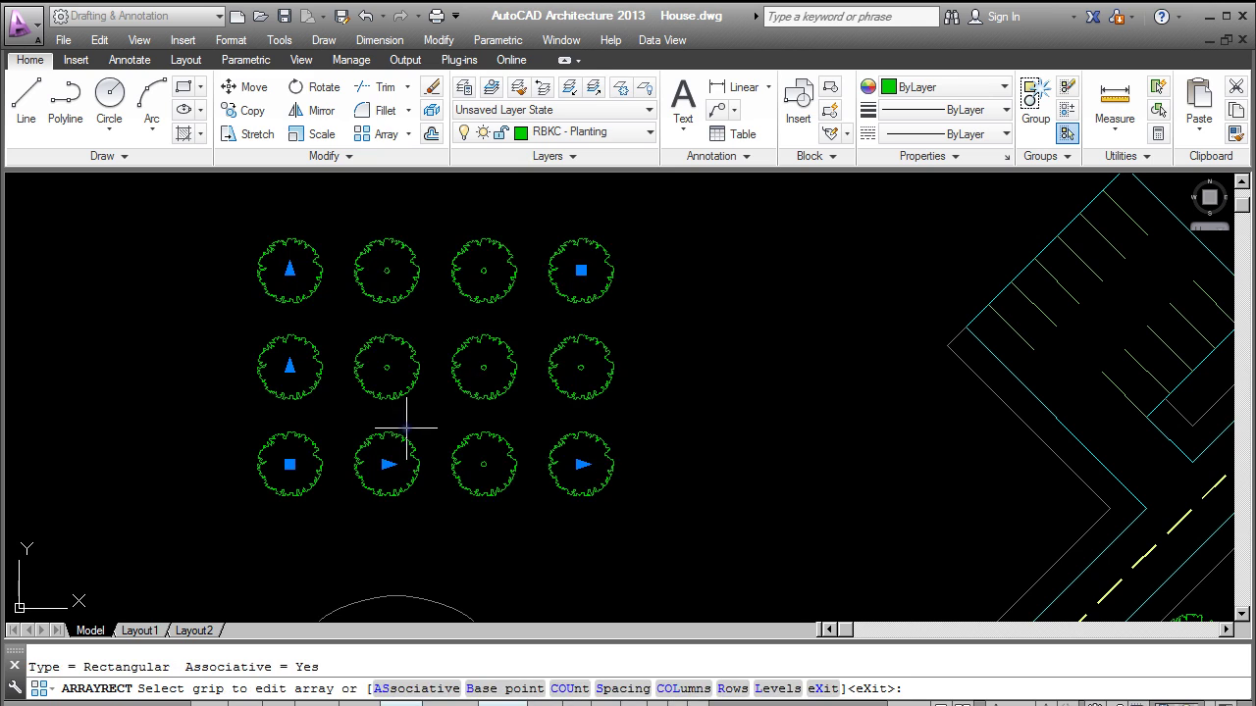
{"action": "scroll", "coordinate": [575, 415], "scroll_direction": "down", "scroll_amount": 2}
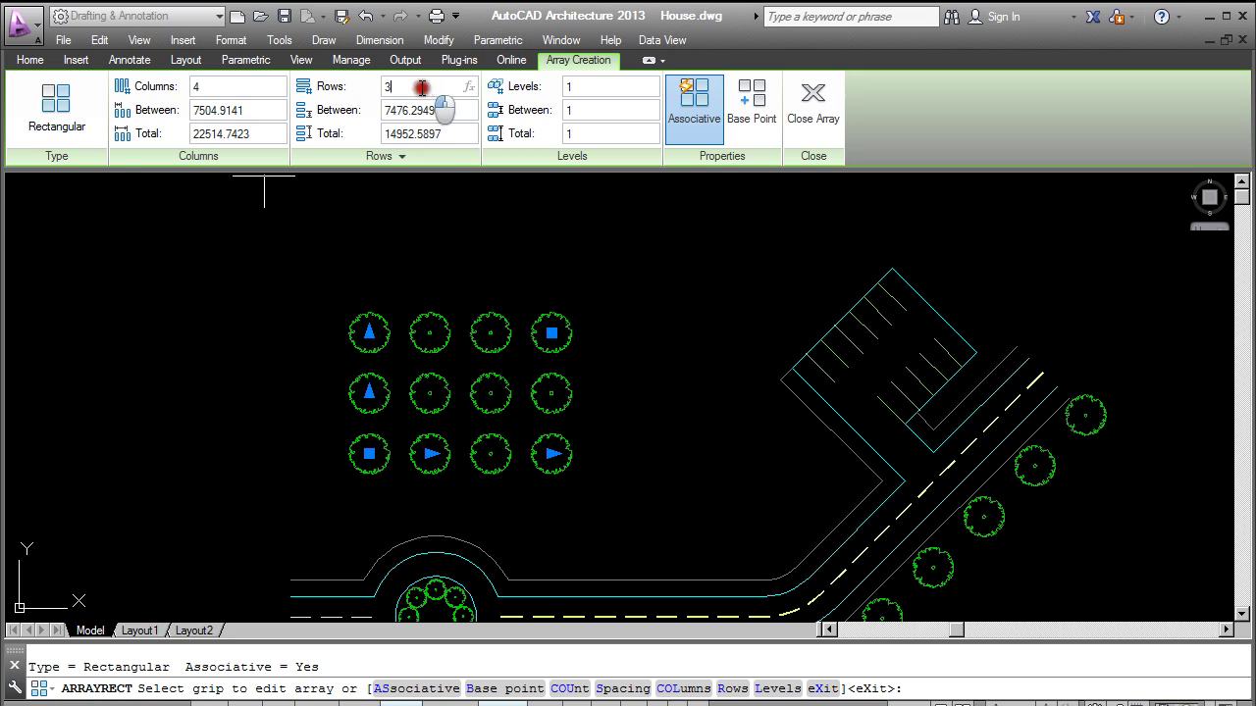
Step: Set the tree array to 4 rows and finish the array
{"action": "left_click", "coordinate": [339, 88]}
{"action": "key", "text": "Return"}
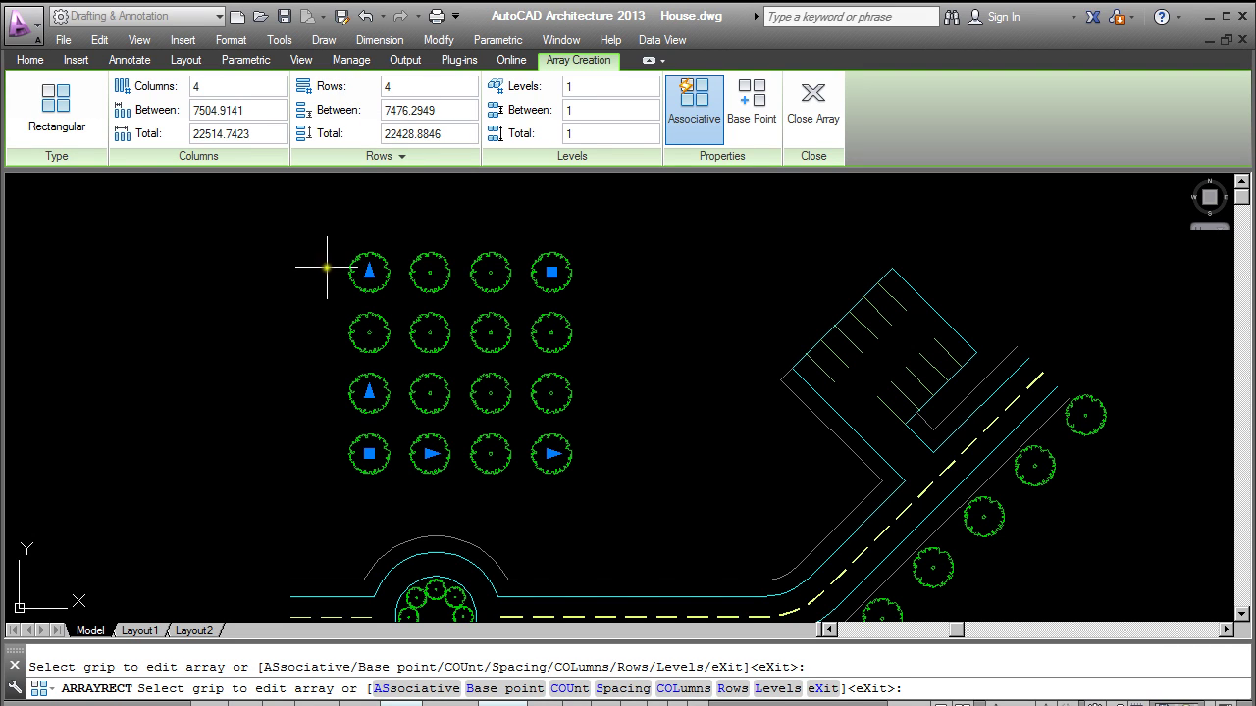
{"action": "left_click", "coordinate": [368, 272]}
{"action": "key", "text": "Escape"}
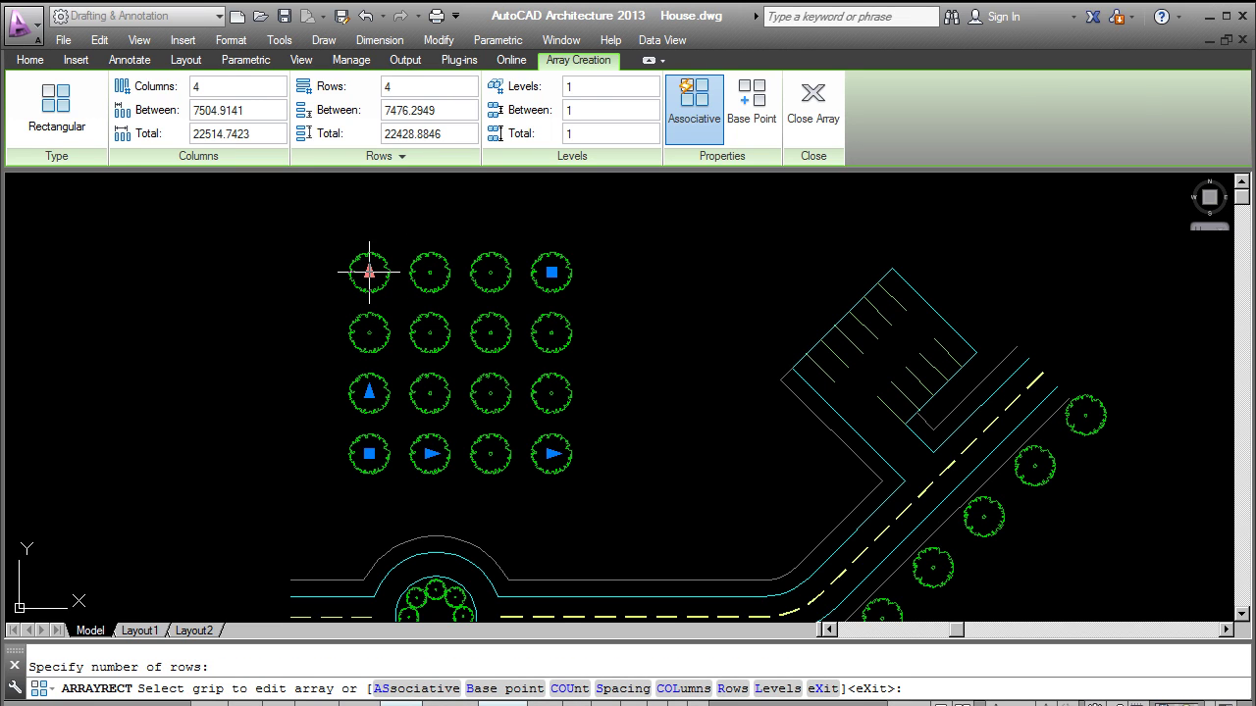
{"action": "key", "text": "Return"}
Step: Increase the spacing between the tree grid's rows to 14671
{"action": "left_click", "coordinate": [369, 271]}
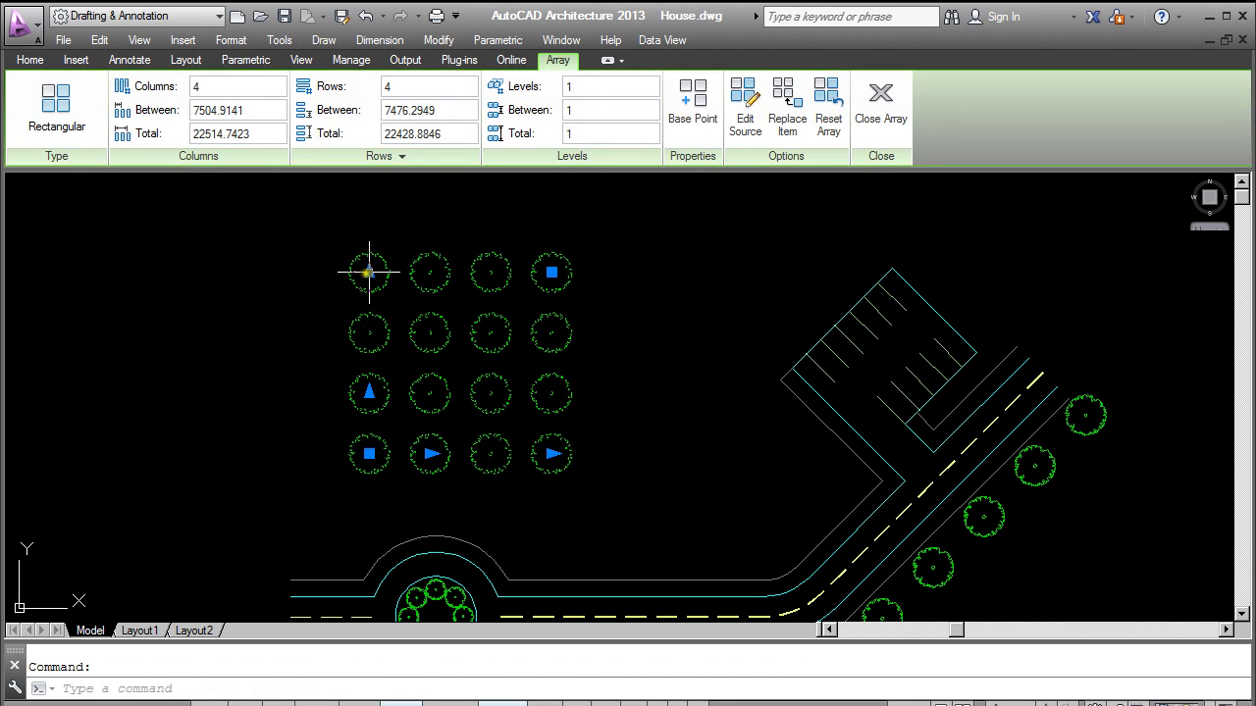
{"action": "left_click", "coordinate": [369, 272]}
{"action": "left_click", "coordinate": [369, 394]}
{"action": "left_click", "coordinate": [369, 335]}
{"action": "scroll", "coordinate": [420, 478], "scroll_direction": "down", "scroll_amount": 5}
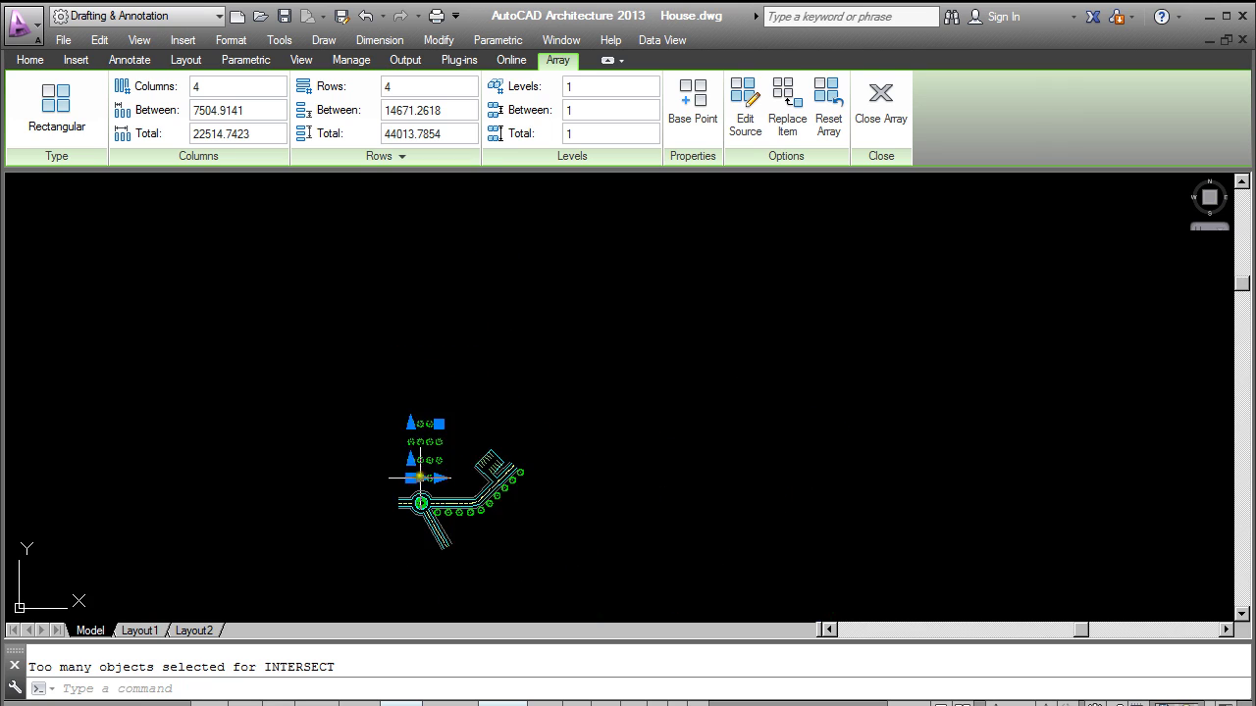
{"action": "scroll", "coordinate": [420, 478], "scroll_direction": "up", "scroll_amount": 3}
Step: Extend the tree grid to 6 columns
{"action": "left_click", "coordinate": [446, 507]}
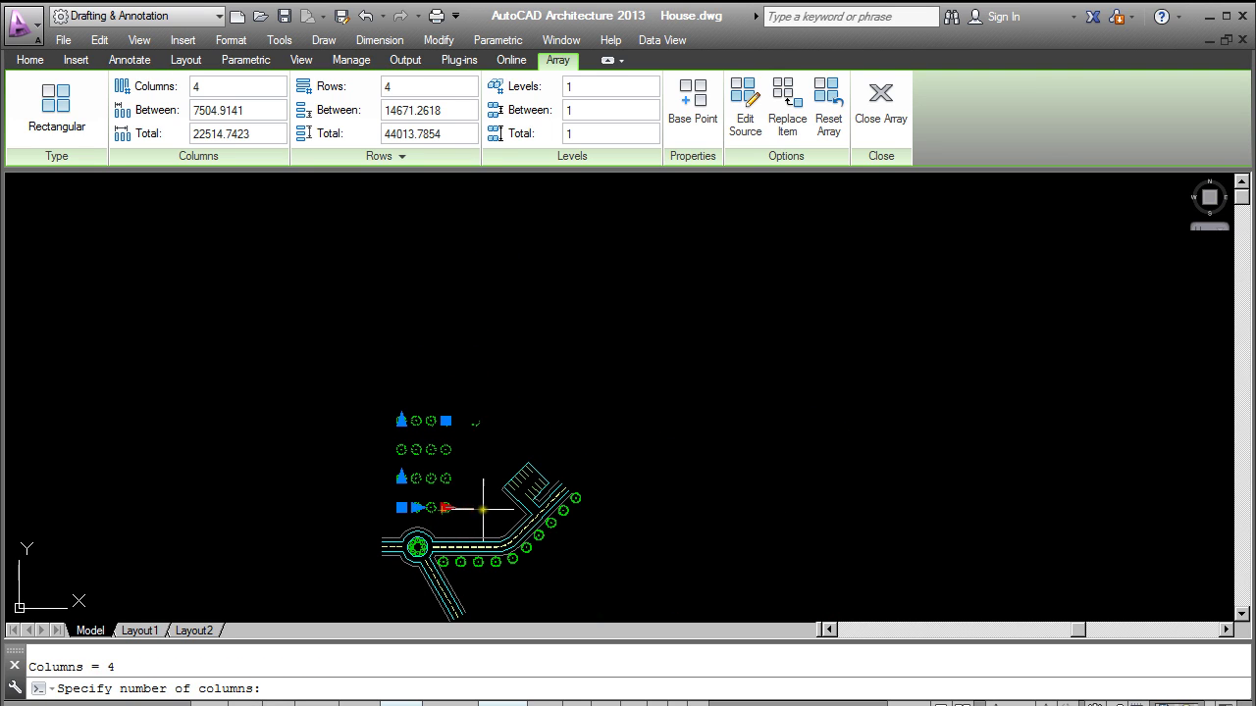
{"action": "left_click", "coordinate": [498, 506]}
{"action": "scroll", "coordinate": [498, 515], "scroll_direction": "up", "scroll_amount": 2}
{"action": "scroll", "coordinate": [416, 525], "scroll_direction": "up", "scroll_amount": 2}
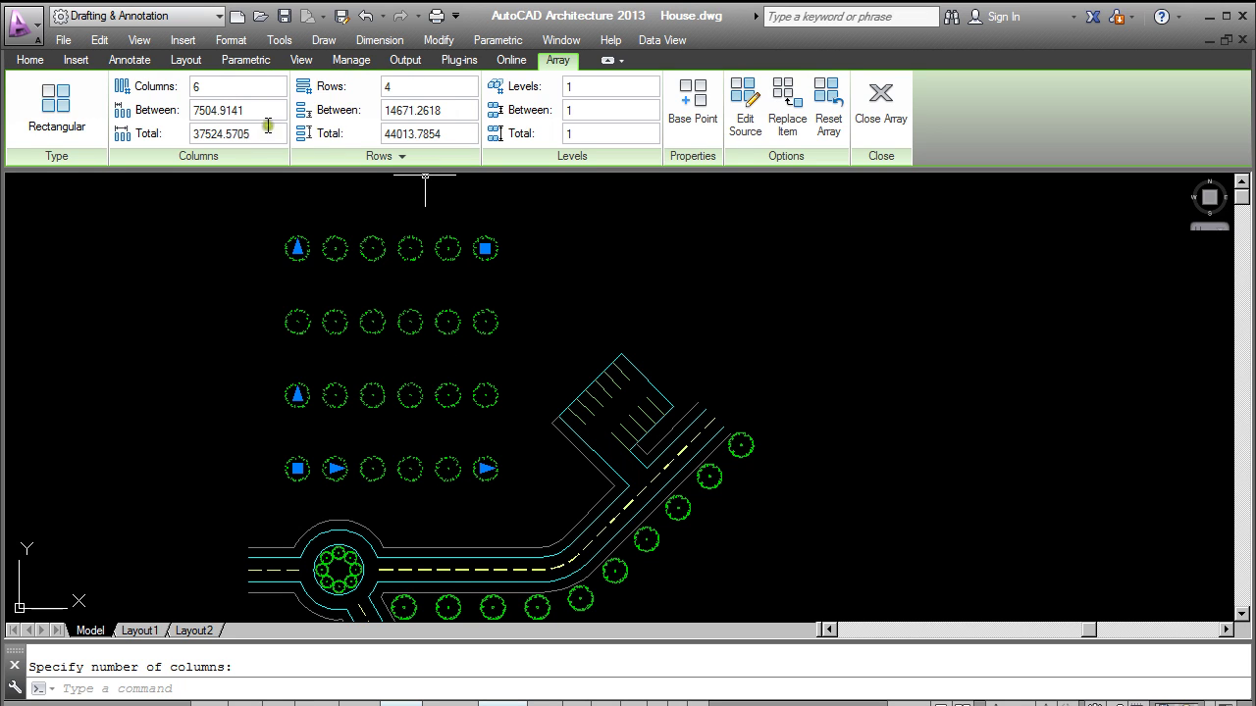
{"action": "key", "text": "Escape"}
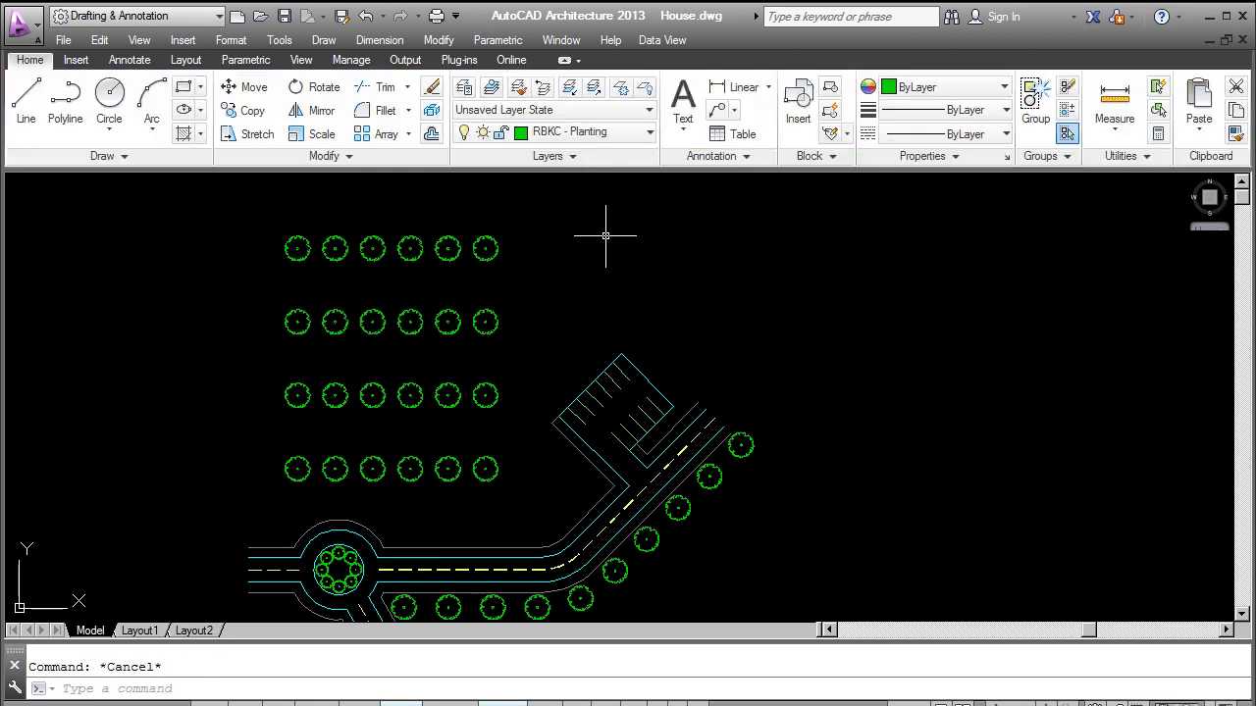
{"action": "middle_click_drag", "start_coordinate": [691, 314], "coordinate": [688, 274]}
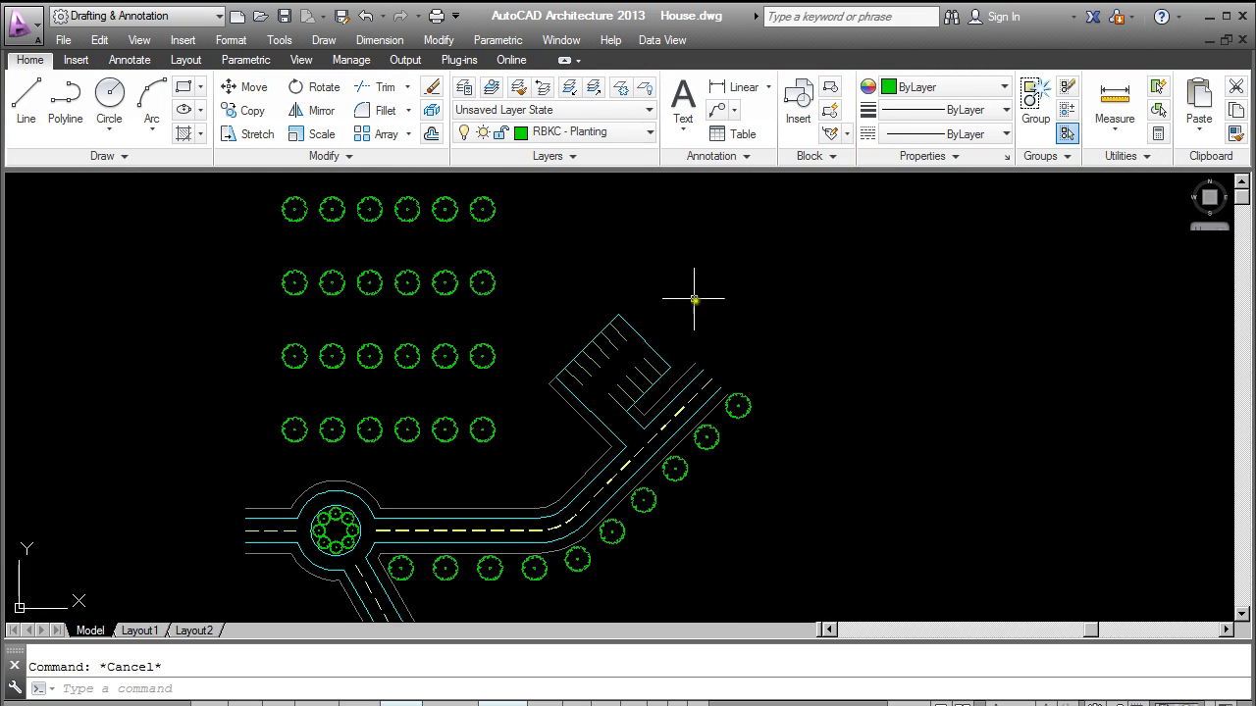